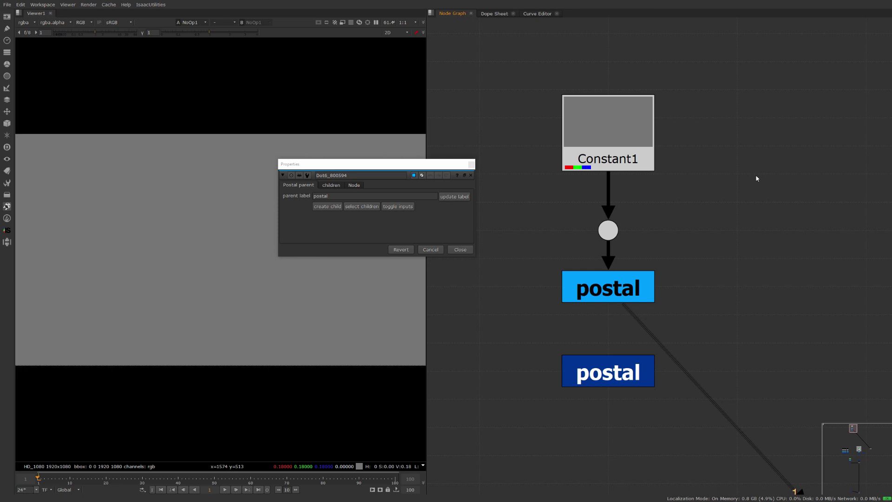
Examine how the existing postal parent and postal child nodes are connected by selecting each in turn.
click(587, 286)
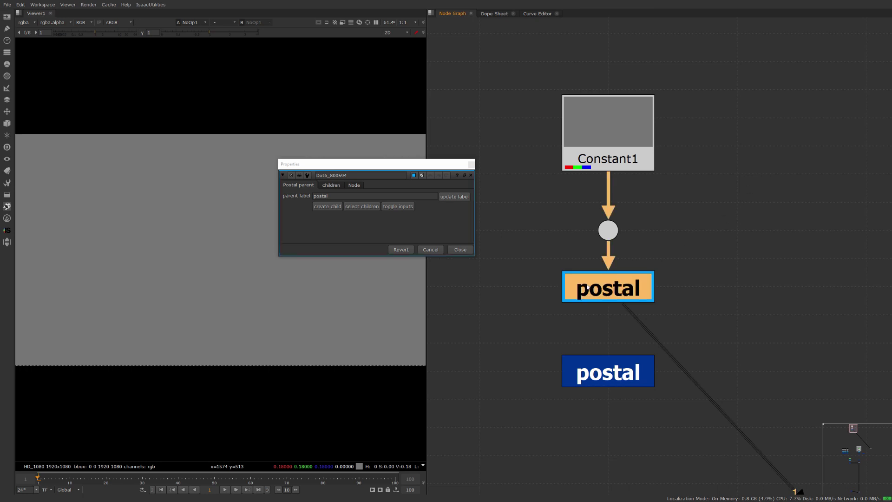
click(592, 379)
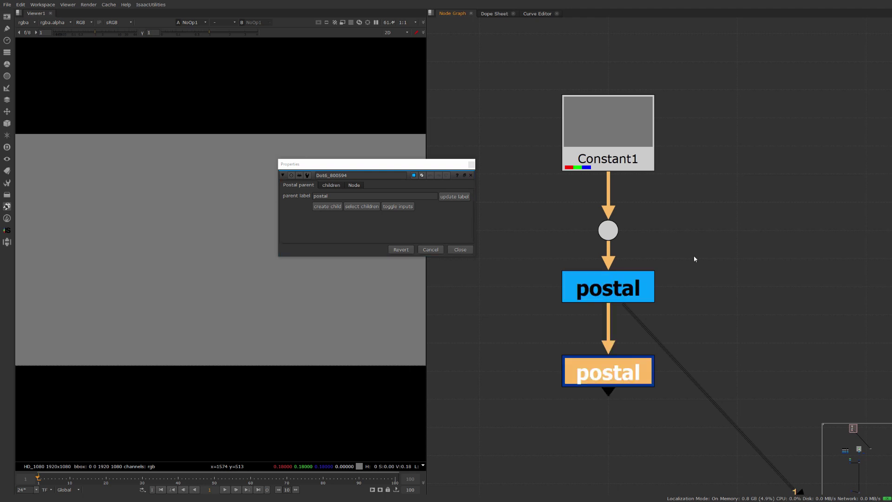
click(723, 233)
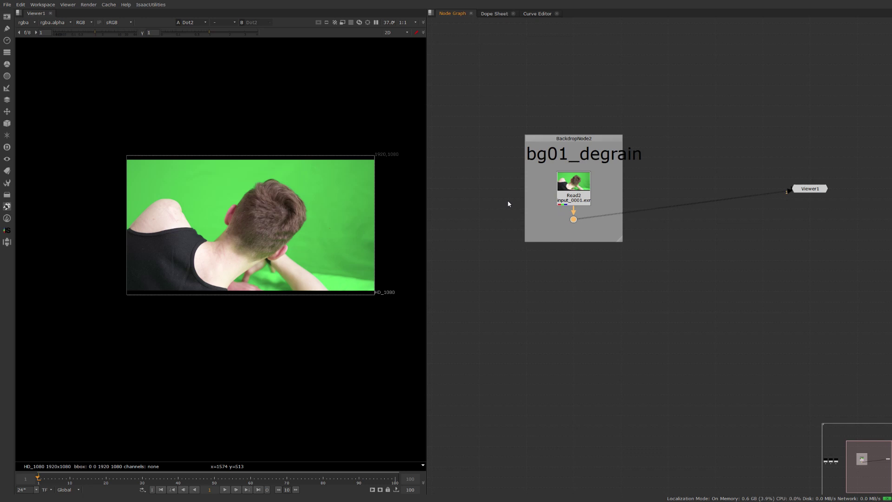
Create a postal parent from the dot below Read2 with the parent name bg01_degrain.
key(ctrl+p)
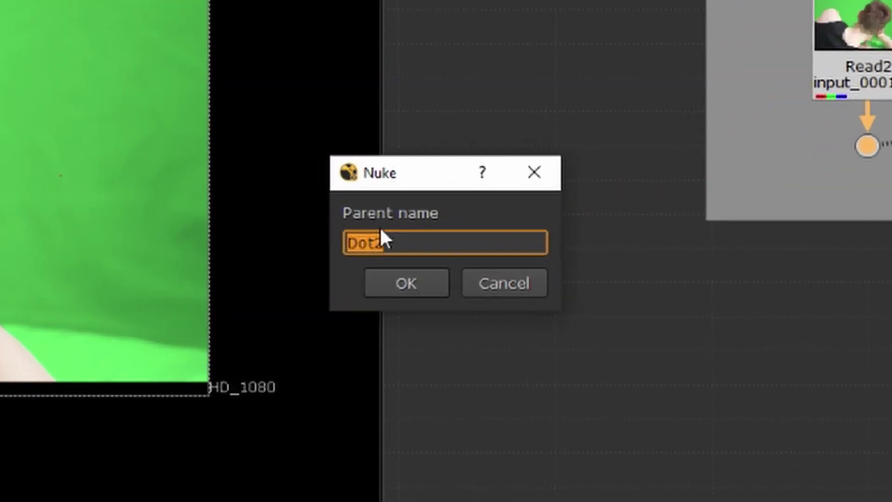
drag(409, 173, 451, 159)
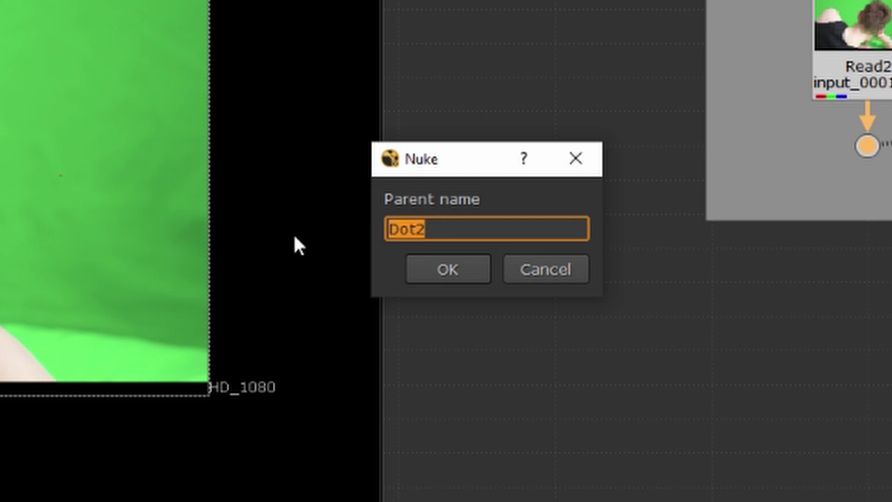
text(bg)
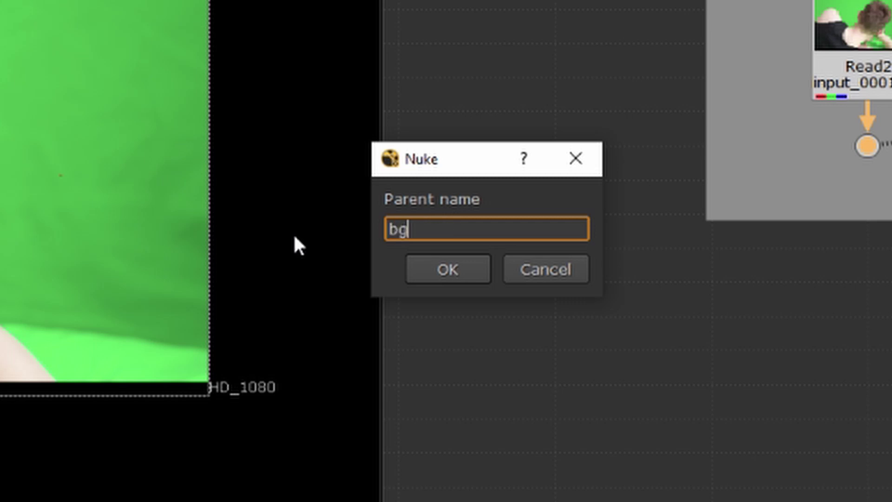
text(01_degrain)
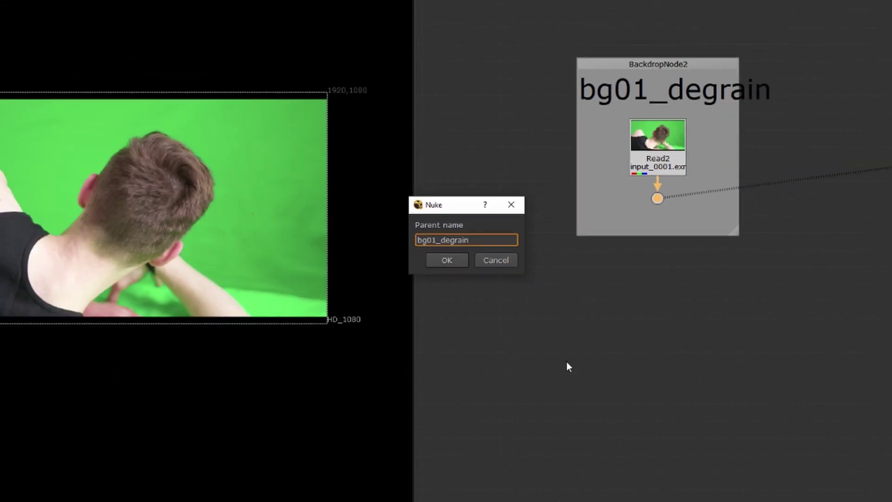
key(Return)
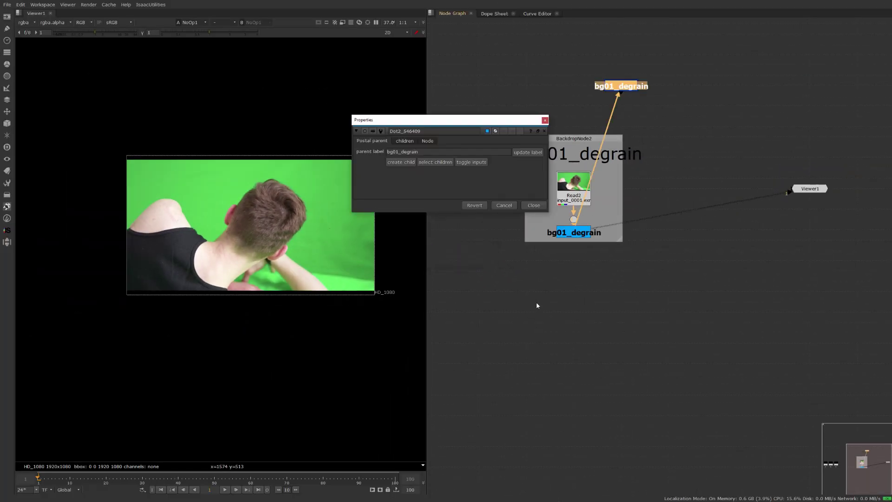
Place the bg01_degrain parent just below the backdrop with its child underneath, and move the properties window off the nodes.
drag(615, 86, 568, 282)
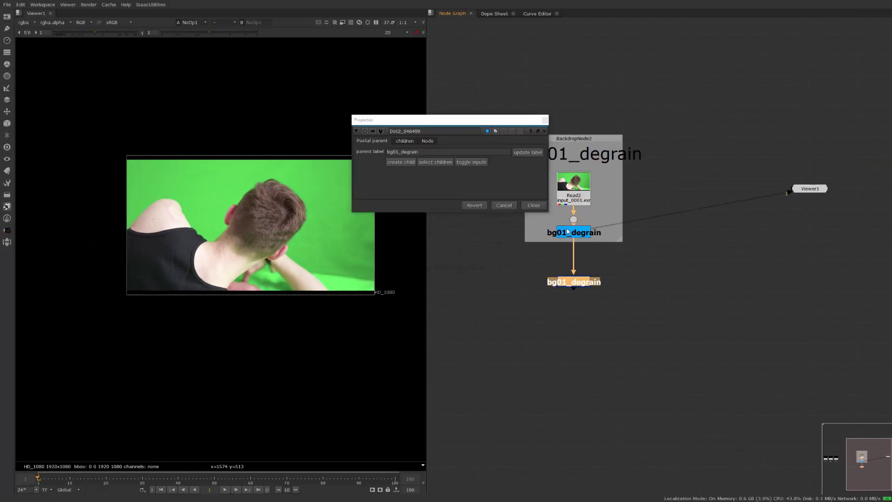
drag(568, 231, 568, 251)
drag(428, 120, 380, 163)
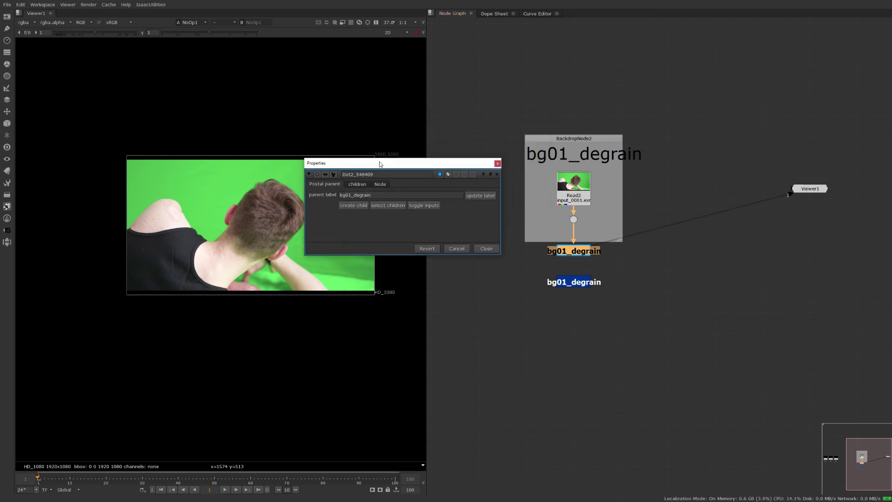
click(538, 269)
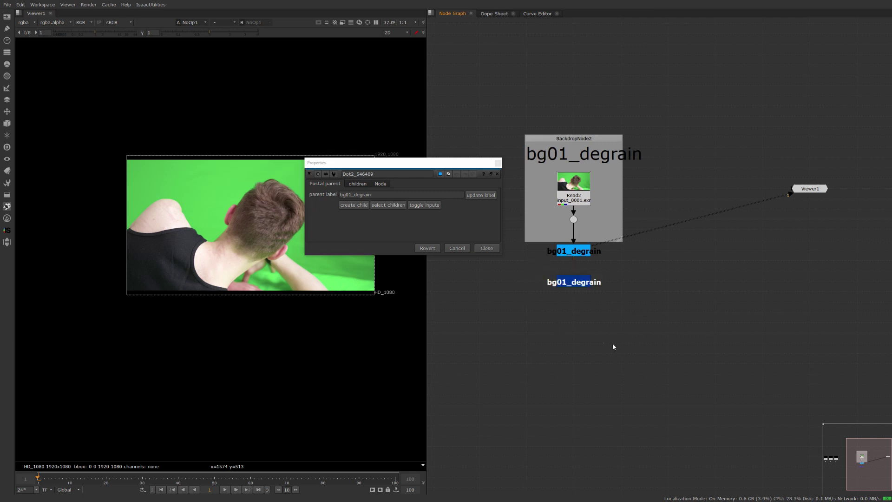
Examine the parent ID and parent label properties of the bg01_degrain child, and close its properties window.
mouse_move(363, 163)
mouse_down()
mouse_move(344, 156)
mouse_move(353, 156)
mouse_up()
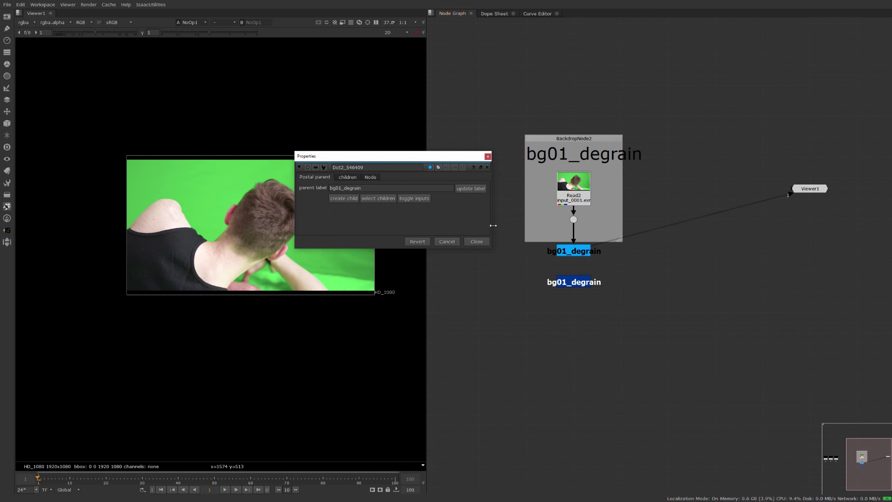
double_click(573, 282)
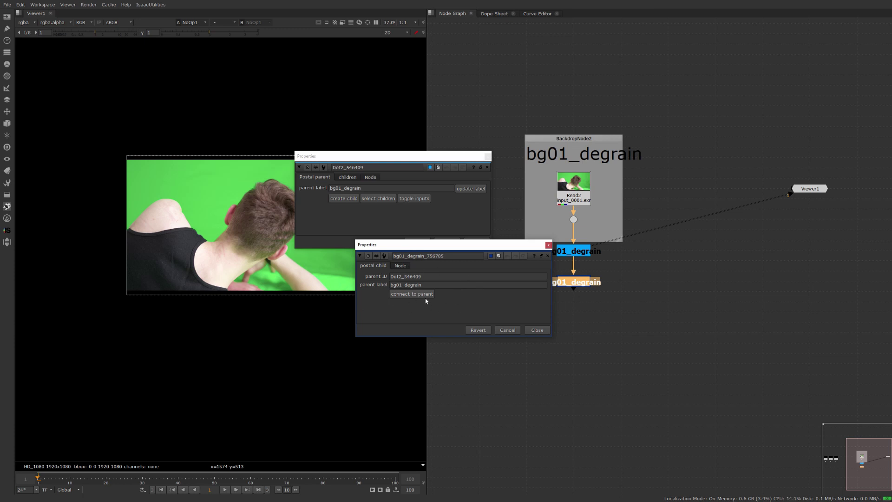
click(537, 330)
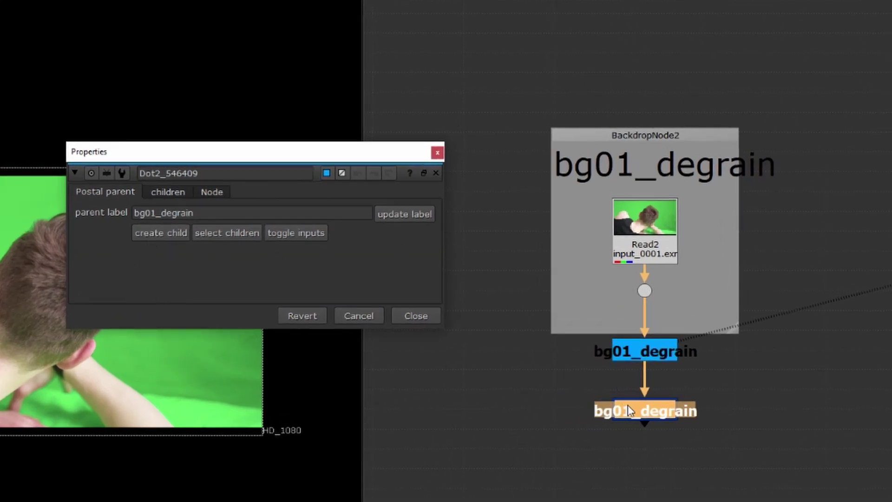
Create two more children from the bg01_degrain parent and spread all three in a row below it.
drag(645, 412, 464, 412)
click(469, 446)
click(149, 238)
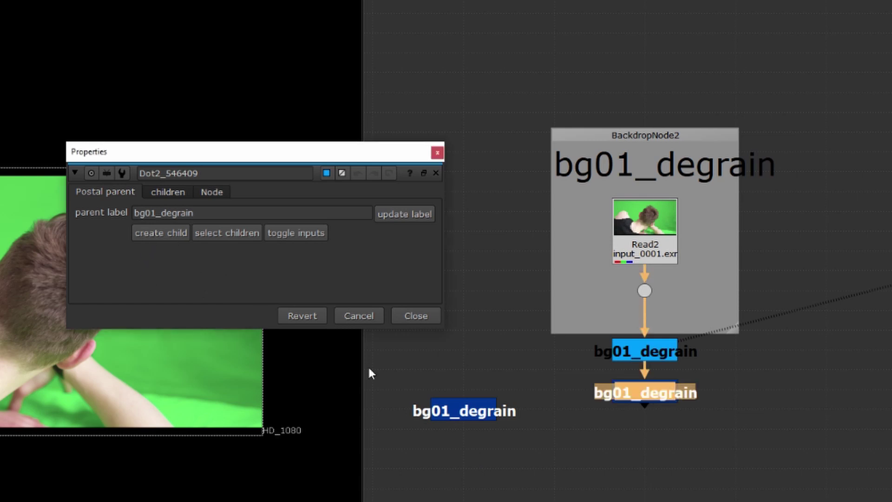
click(589, 496)
mouse_move(638, 405)
mouse_down()
mouse_move(559, 405)
mouse_move(624, 405)
mouse_up()
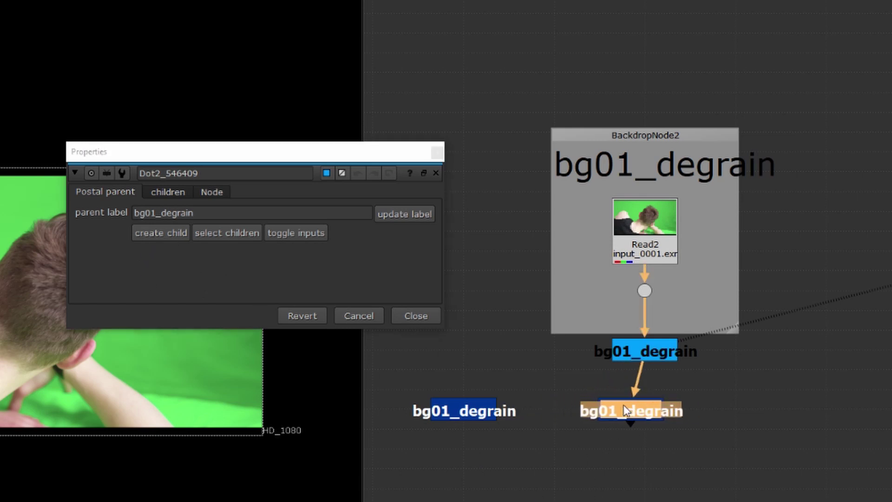
click(167, 235)
drag(628, 400, 811, 418)
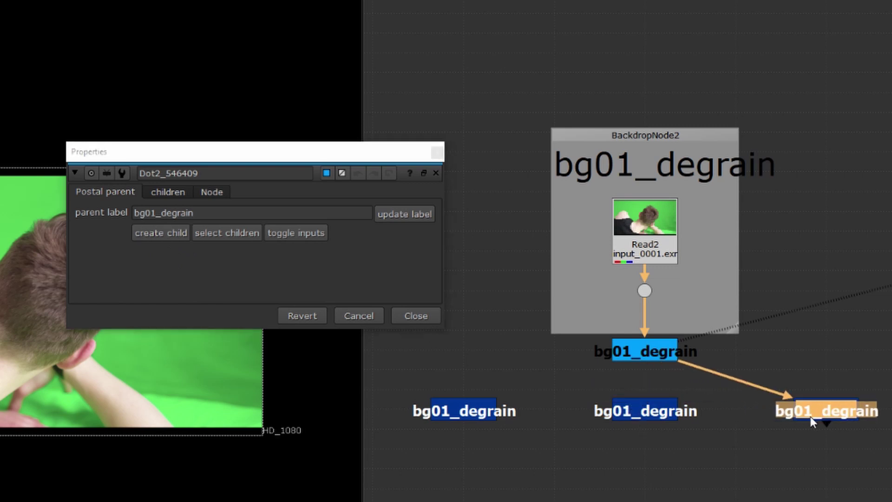
Reposition the middle child directly below the parent, slightly lower than the other two children.
drag(638, 407, 639, 464)
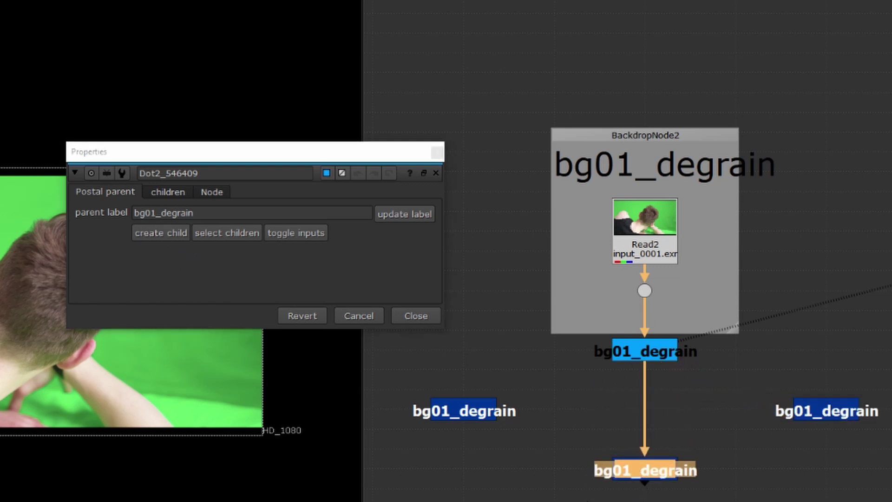
drag(577, 332, 725, 386)
drag(657, 473, 655, 432)
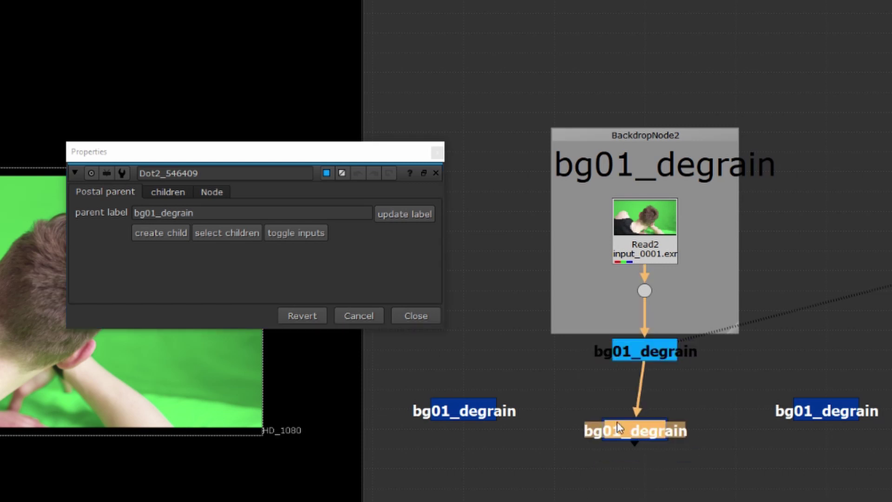
click(645, 352)
click(720, 482)
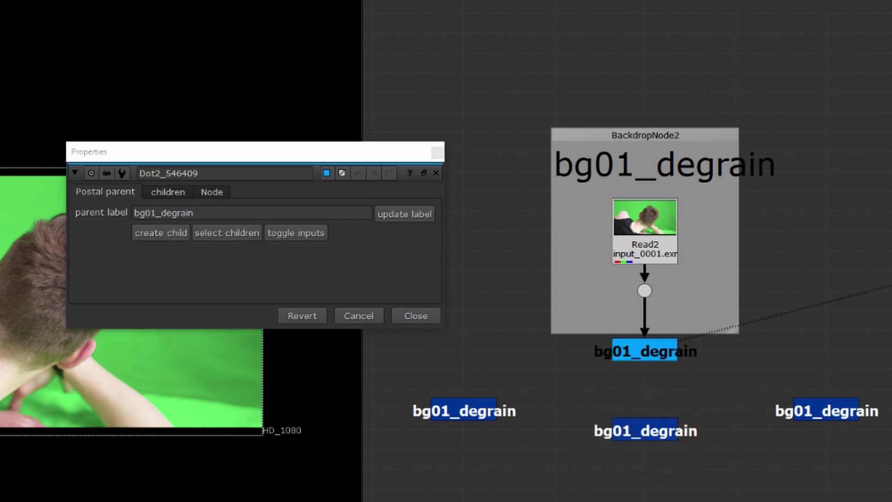
Connect the viewer to the leftmost bg01_degrain child and move the parent's properties window clear of the nodes.
middle_drag(679, 501, 692, 493)
click(479, 371)
key(1)
click(450, 423)
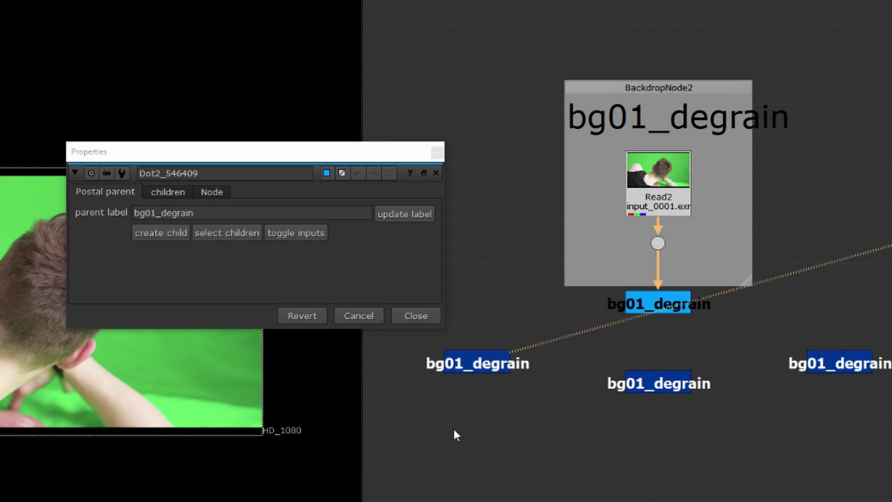
drag(272, 146, 301, 24)
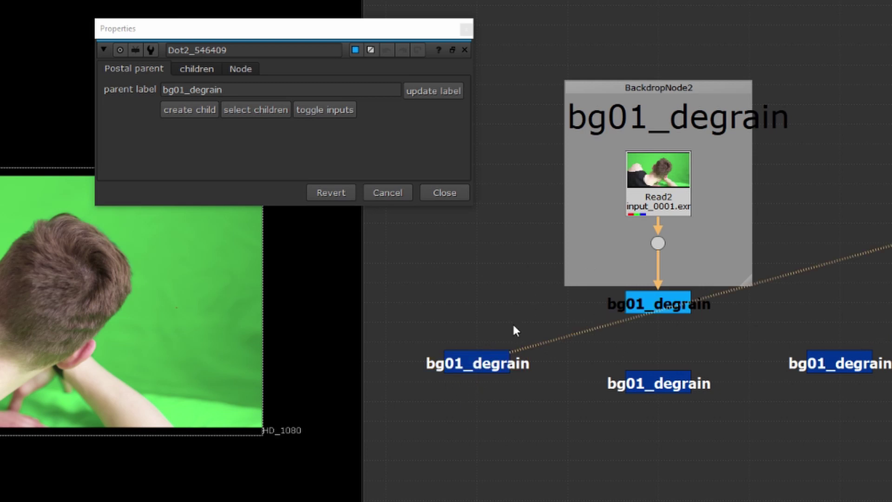
Duplicate the leftmost bg01_degrain child and place the copy below the row of children.
drag(398, 312, 564, 421)
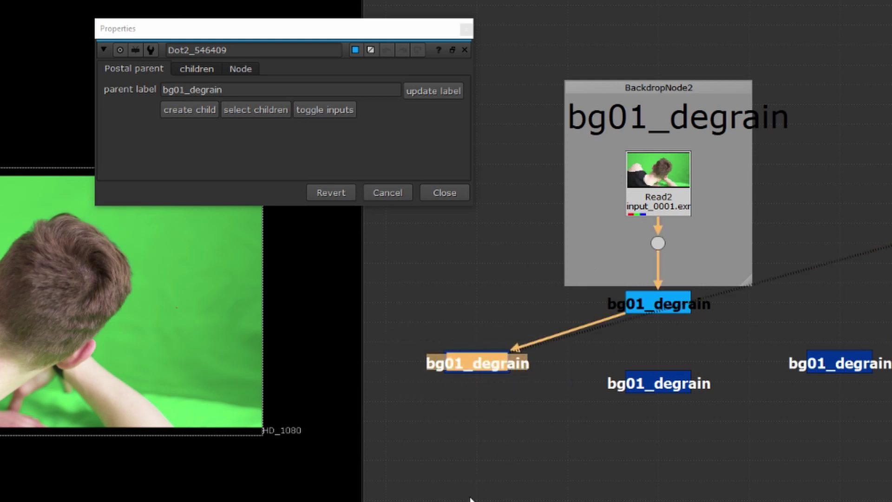
click(533, 441)
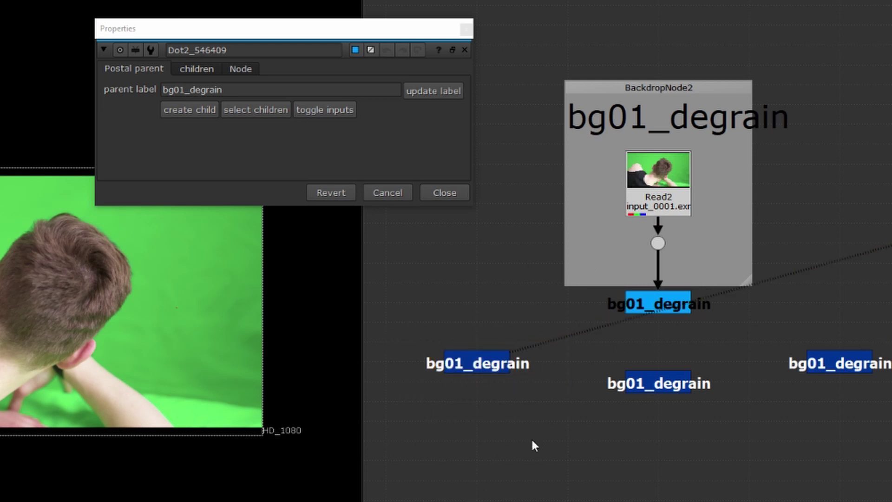
key(ctrl+v)
click(502, 494)
drag(507, 440, 505, 468)
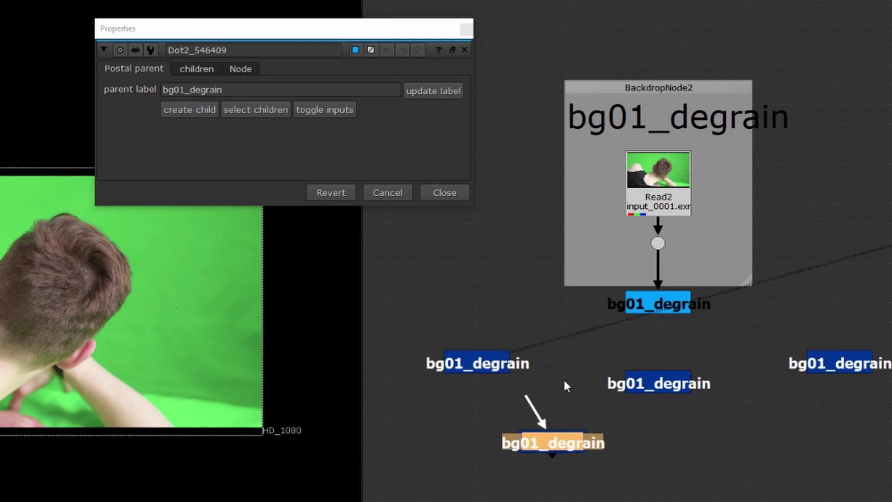
drag(465, 413, 669, 501)
Connect the copied child to its parent from its properties, close them, and place it slightly closer to the other children.
key(Return)
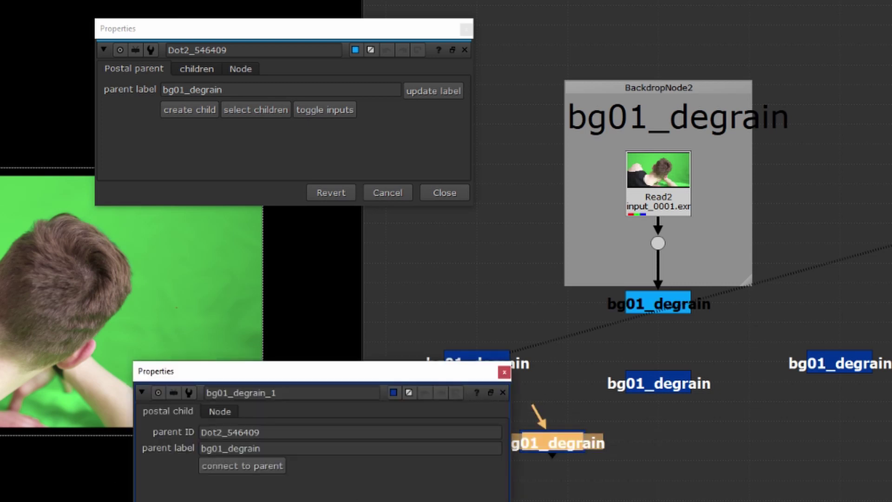
click(212, 469)
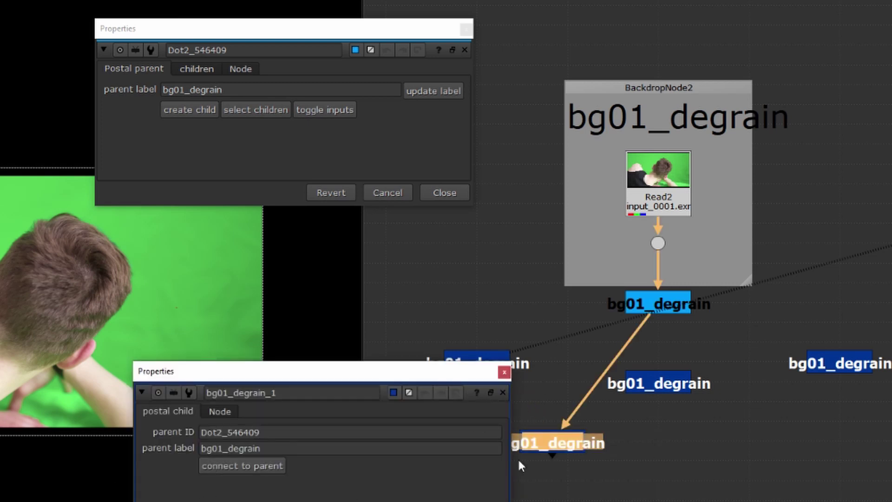
click(505, 373)
click(507, 452)
drag(532, 435, 521, 422)
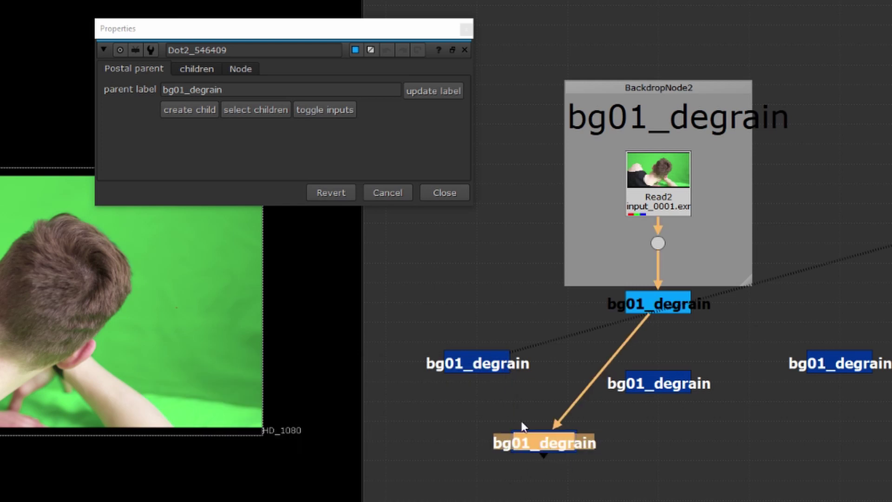
click(553, 481)
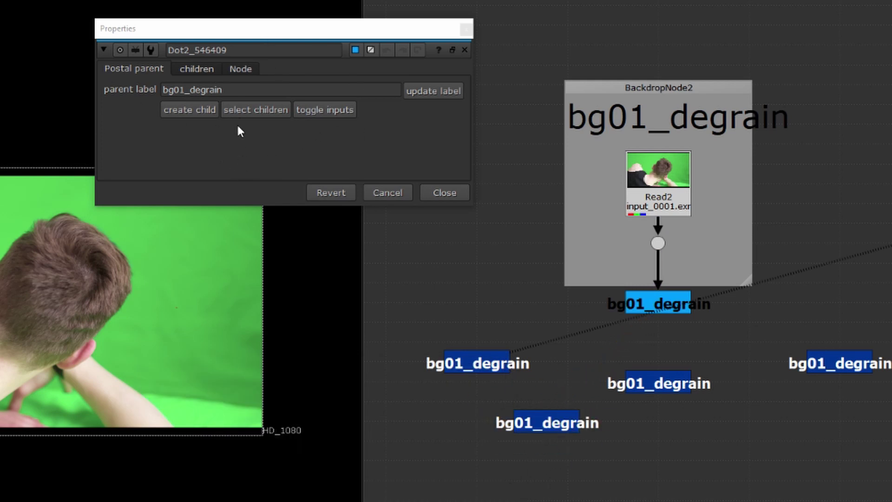
Select all children of the bg01_degrain parent and toggle the visibility of their inputs on and off.
click(256, 109)
click(314, 110)
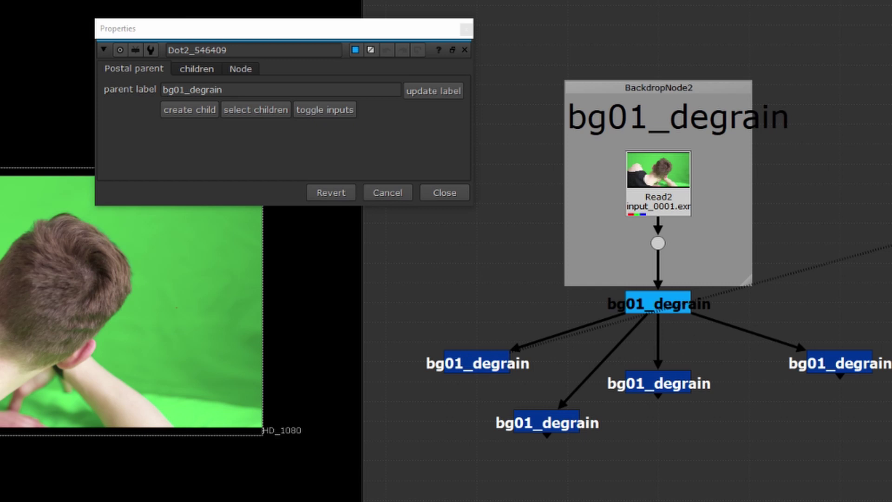
click(352, 110)
click(315, 109)
click(315, 111)
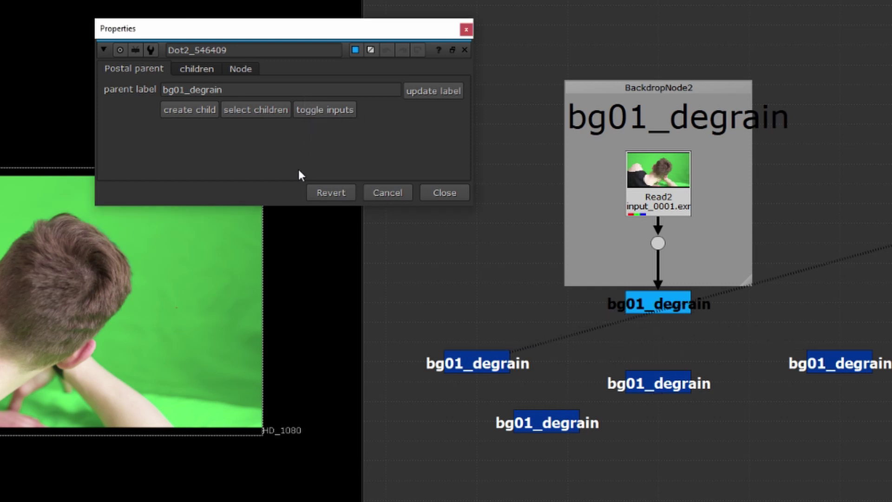
click(312, 112)
Set the parent label of the bg01_degrain Postal parent to newLabel, renaming the parent and its children.
drag(350, 88, 18, 113)
click(196, 162)
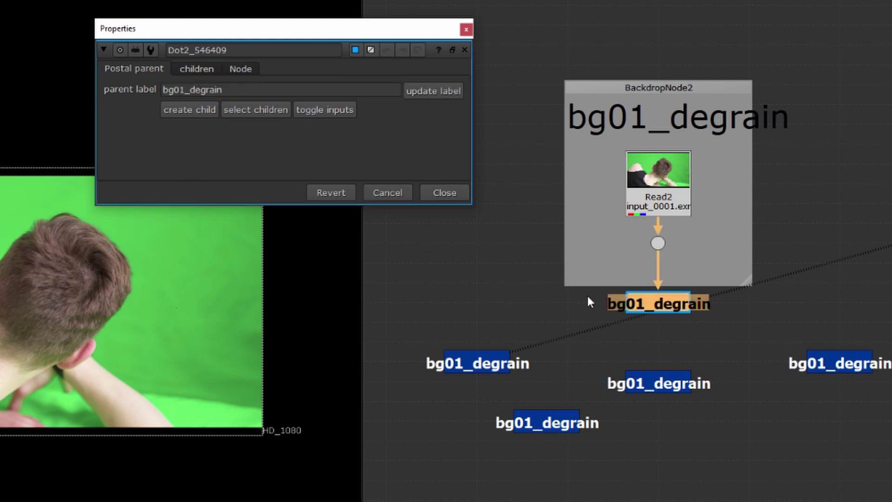
click(666, 301)
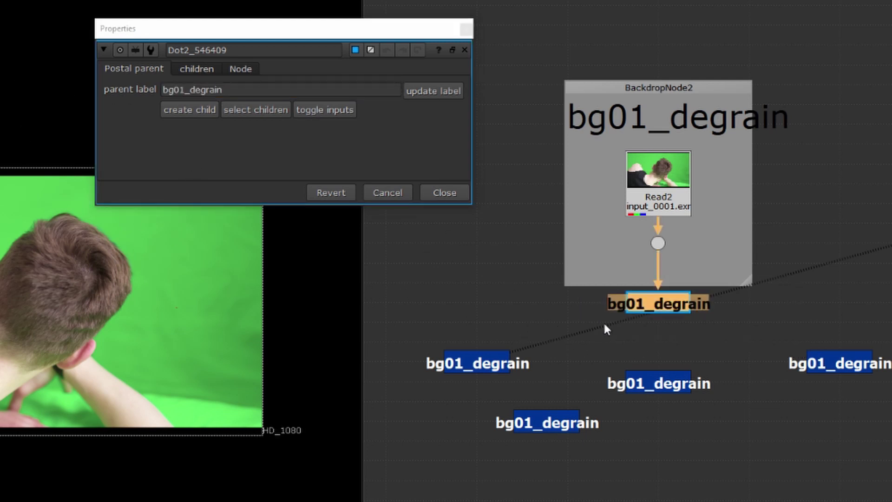
double_click(231, 93)
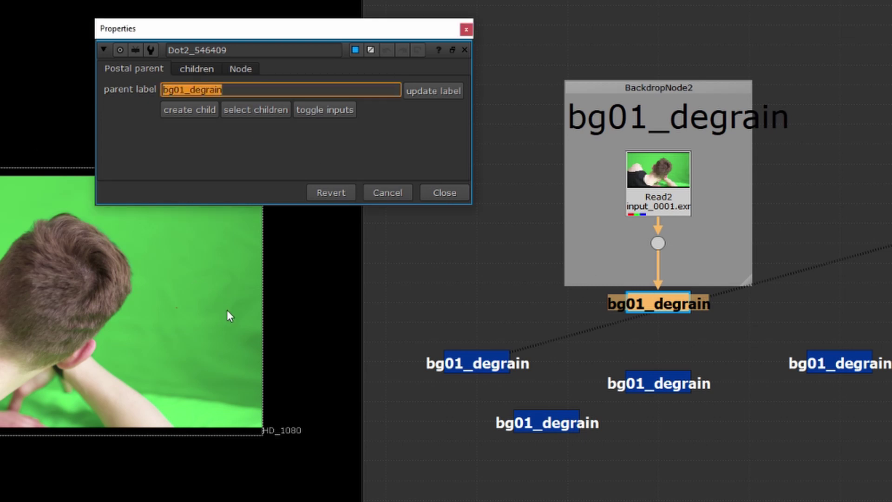
text(newLable)
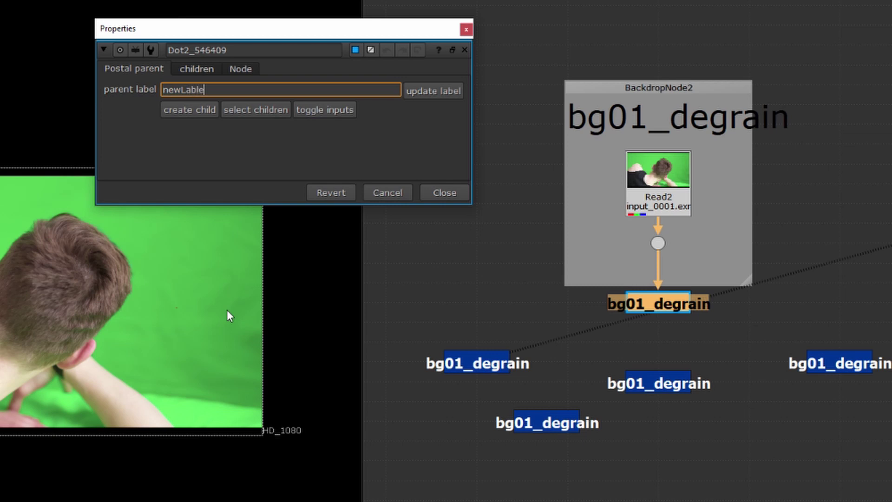
key(BackSpace)
key(BackSpace)
text(el)
key(Return)
click(676, 342)
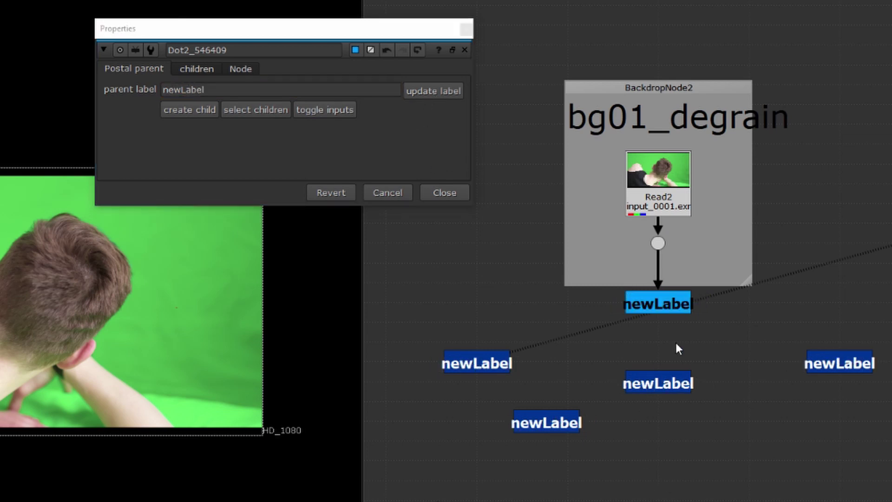
Select all the newLabel children to inspect their connections to the parent, and clear the selection.
click(647, 306)
drag(373, 315, 891, 495)
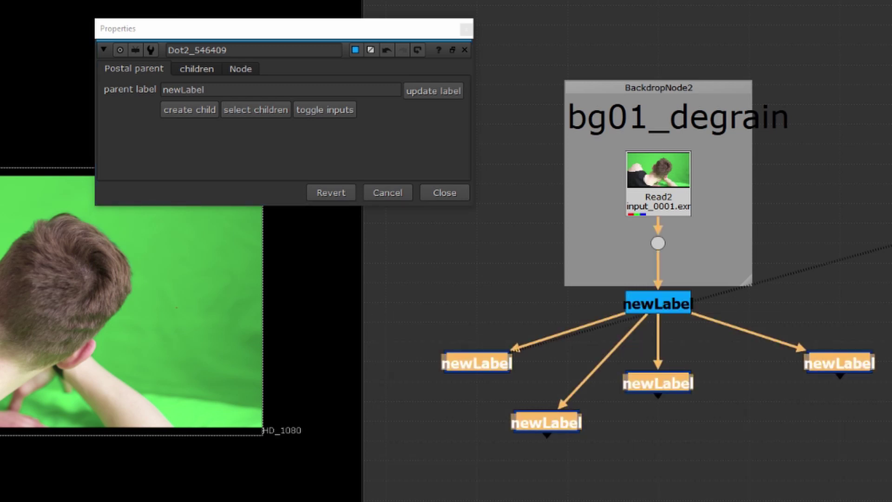
click(790, 495)
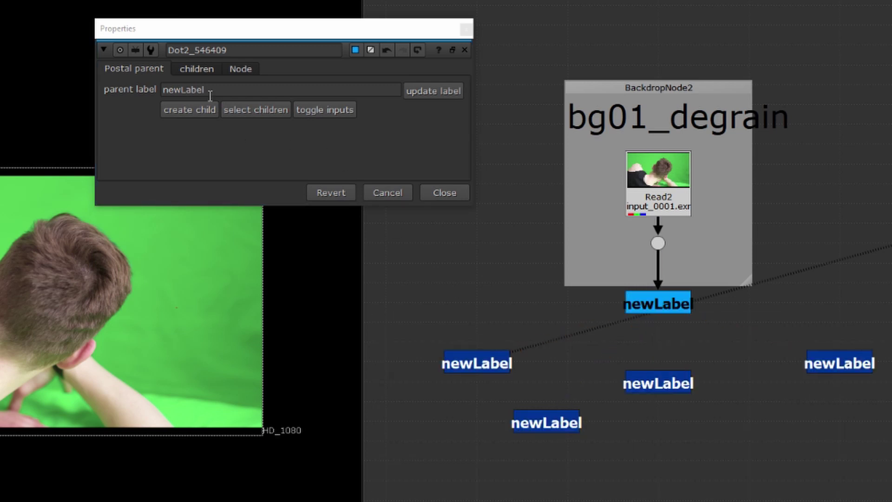
Expand the parent's list of children and compare its entries with the four newLabel child nodes.
click(197, 68)
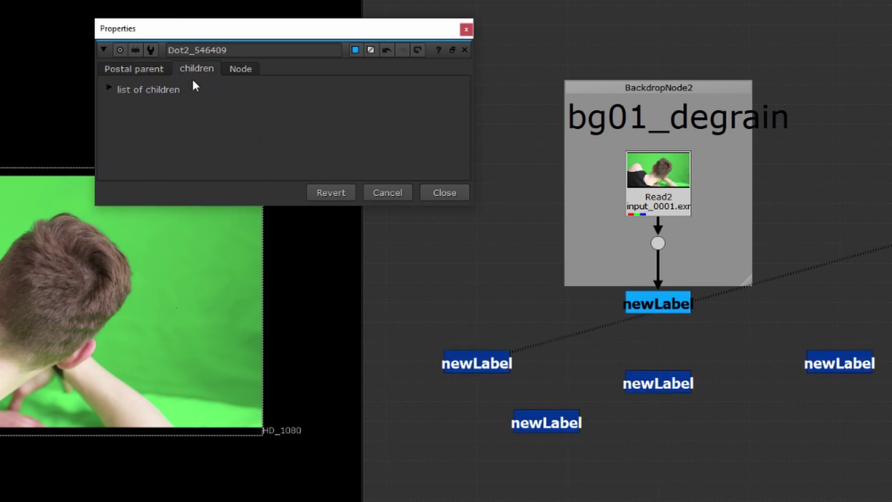
click(109, 88)
drag(258, 140, 162, 107)
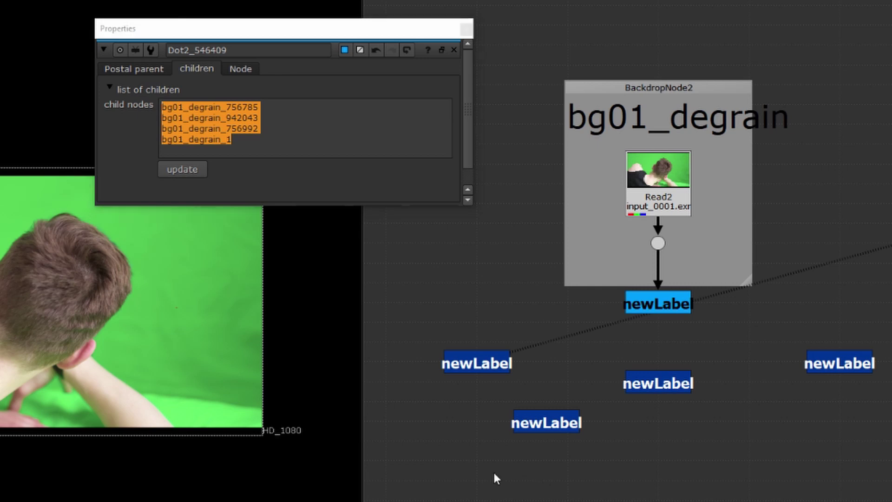
click(174, 134)
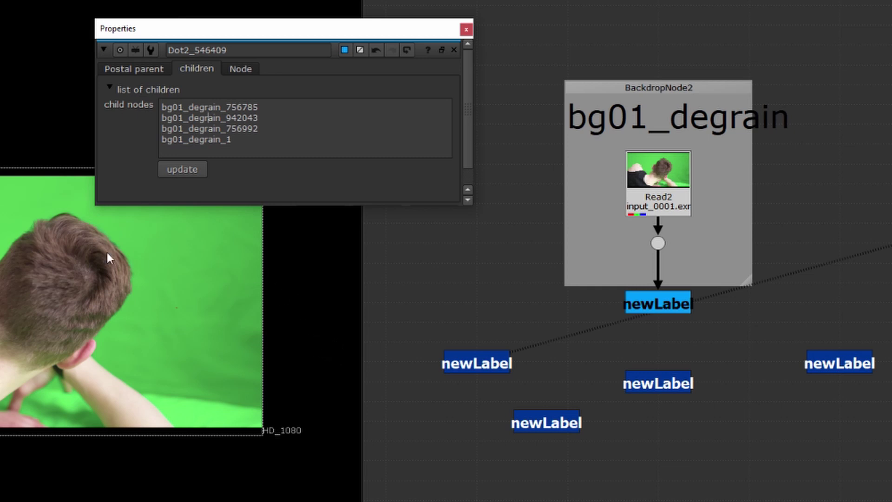
click(489, 363)
click(553, 422)
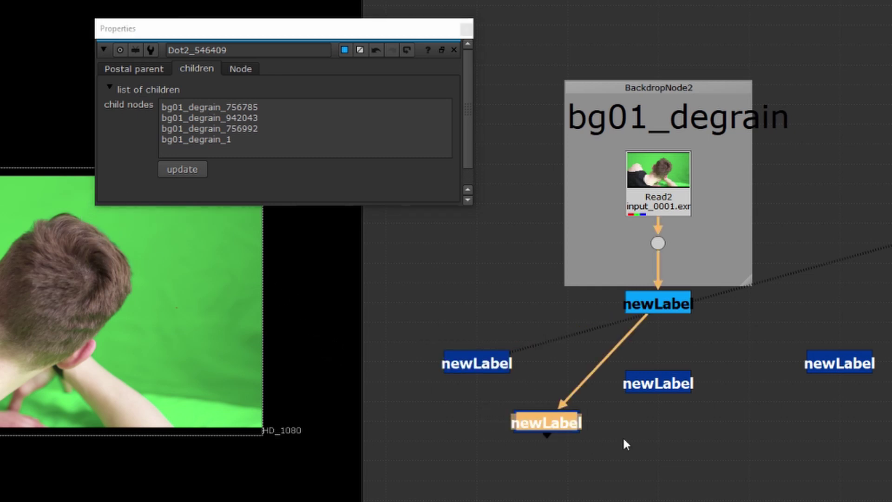
click(660, 384)
click(839, 363)
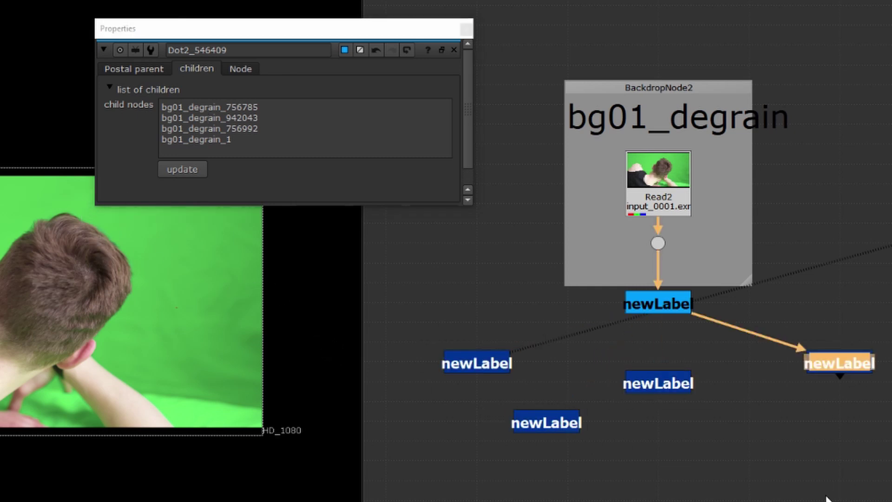
Delete the lowest newLabel child and update the parent's list of children.
click(530, 424)
key(Delete)
click(387, 361)
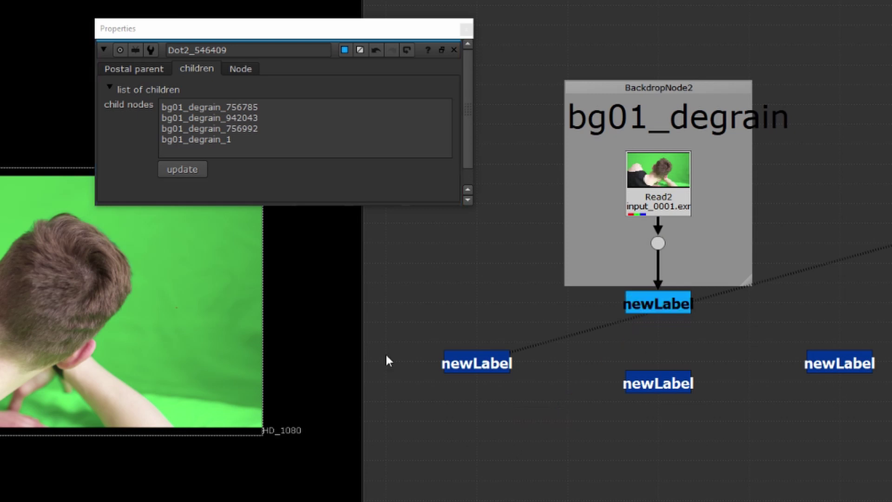
click(182, 169)
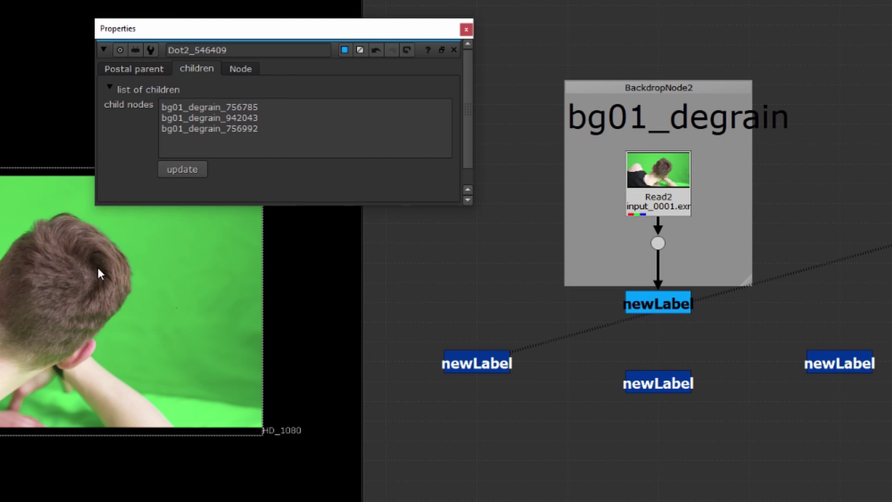
Review the child names in the parent's list, collapse it and close the parent's properties.
click(289, 127)
key(ctrl+a)
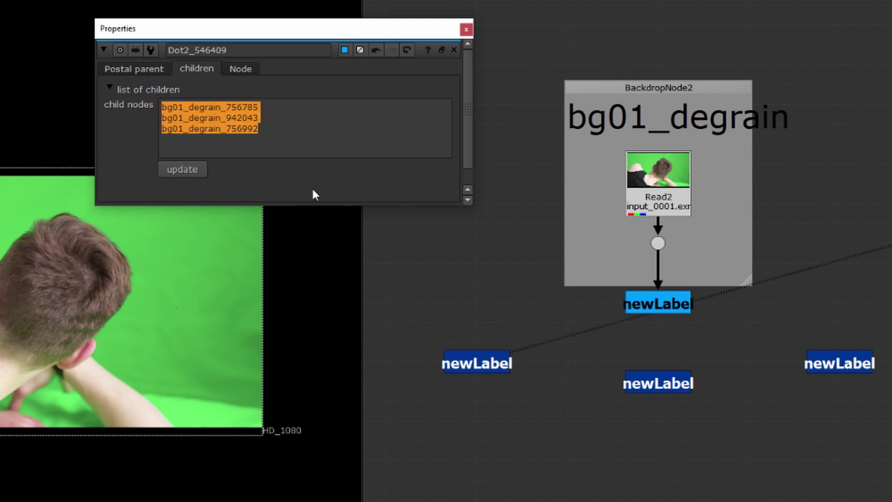
click(179, 147)
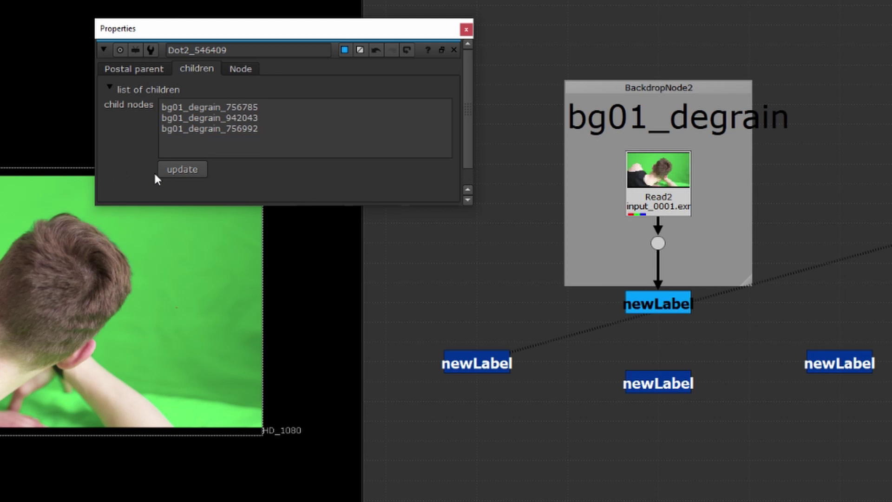
click(111, 86)
click(122, 70)
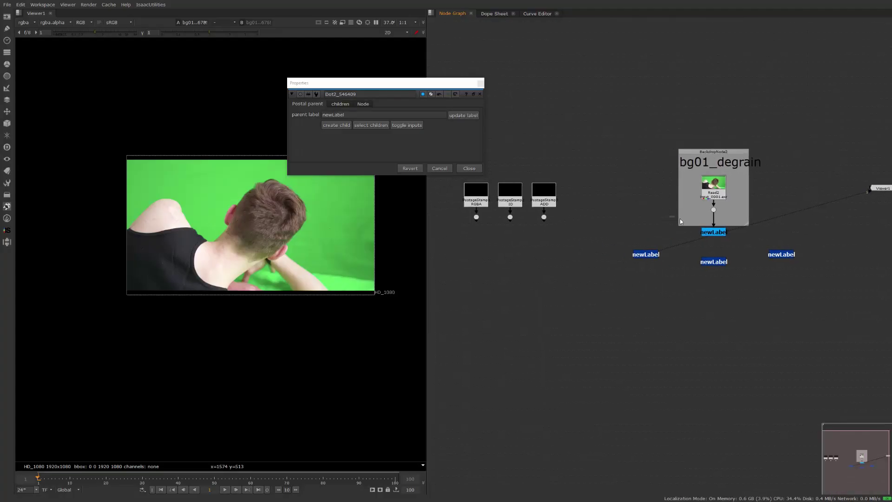
drag(681, 219, 725, 237)
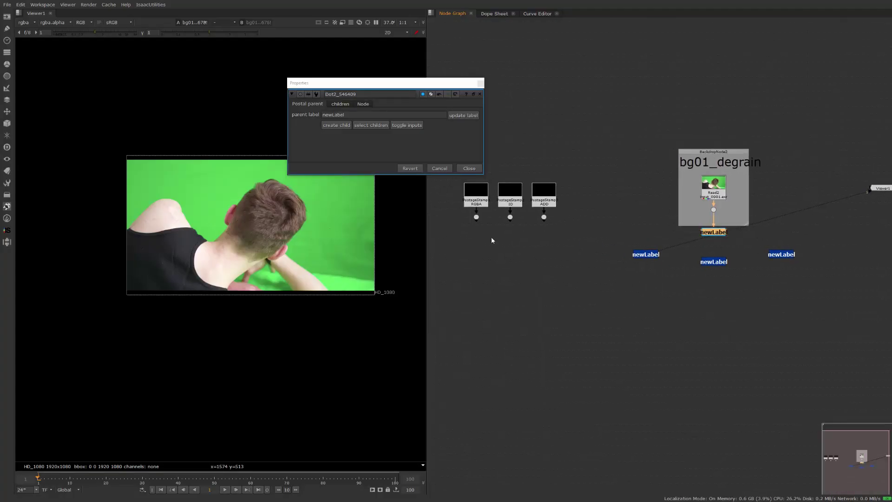
click(469, 171)
Create a Postal parent named CG RGBA from the dot under the RGBA PostageStamp.
scroll(472, 226, up, 2)
drag(456, 202, 545, 264)
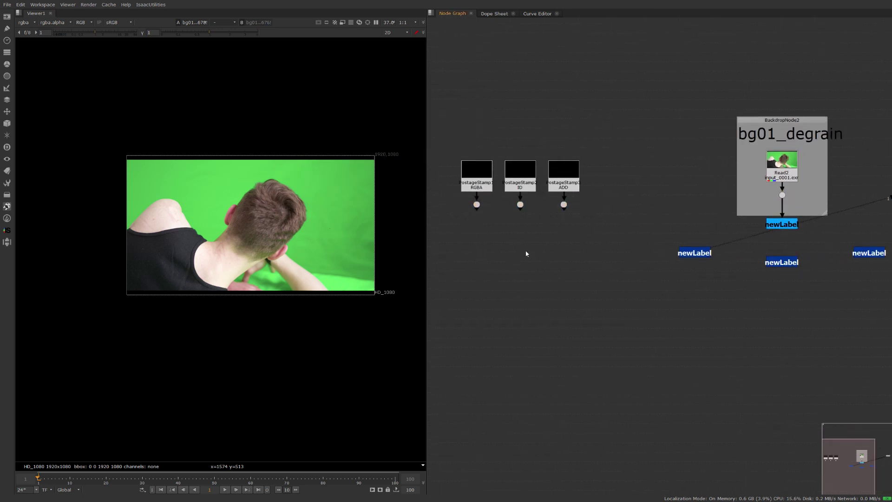
click(526, 253)
middle_drag(526, 253, 565, 244)
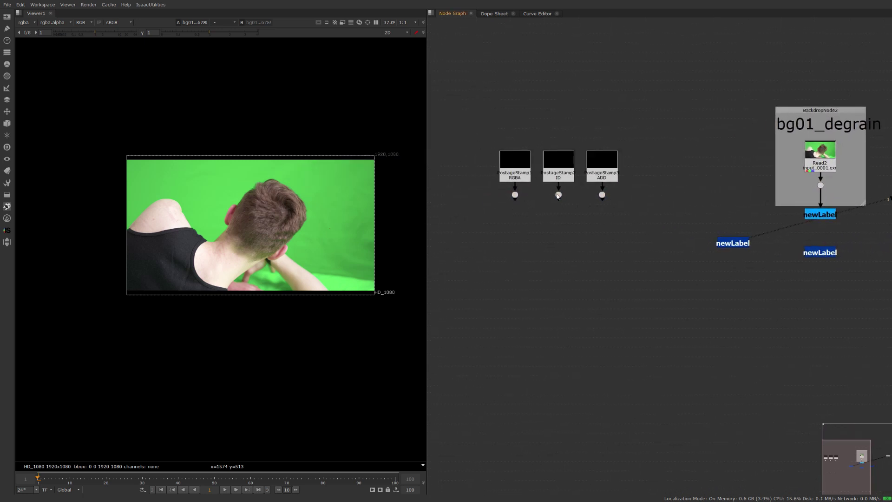
drag(484, 181, 539, 209)
key(alt+p)
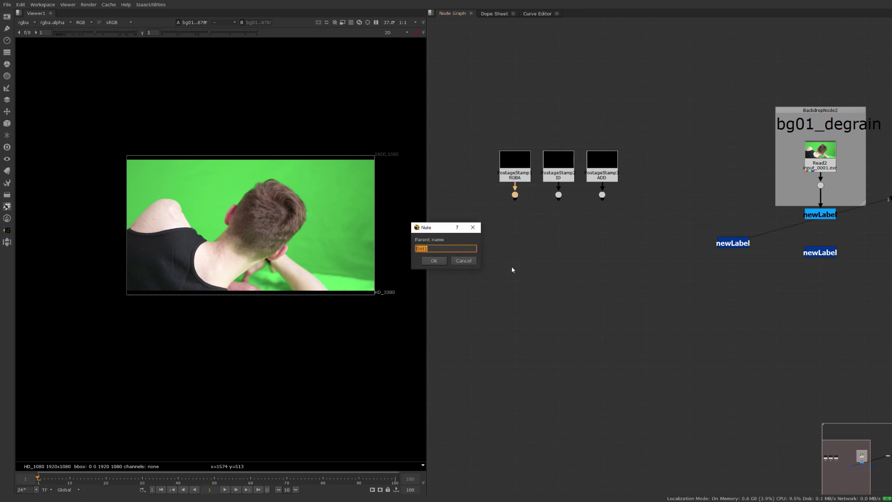
text(CG RGBA)
key(Return)
Place the CG RGBA child below its parent, lower the parent slightly and close its properties.
drag(550, 58, 507, 240)
drag(508, 208, 507, 217)
click(486, 210)
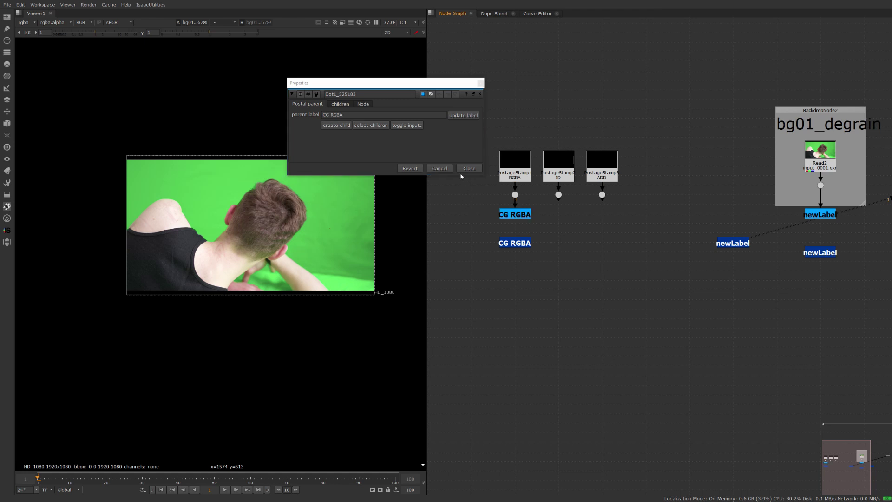
click(466, 169)
Create a Postal parent named CG ID from the ID dot and align it and its child with the CG RGBA pair.
click(559, 194)
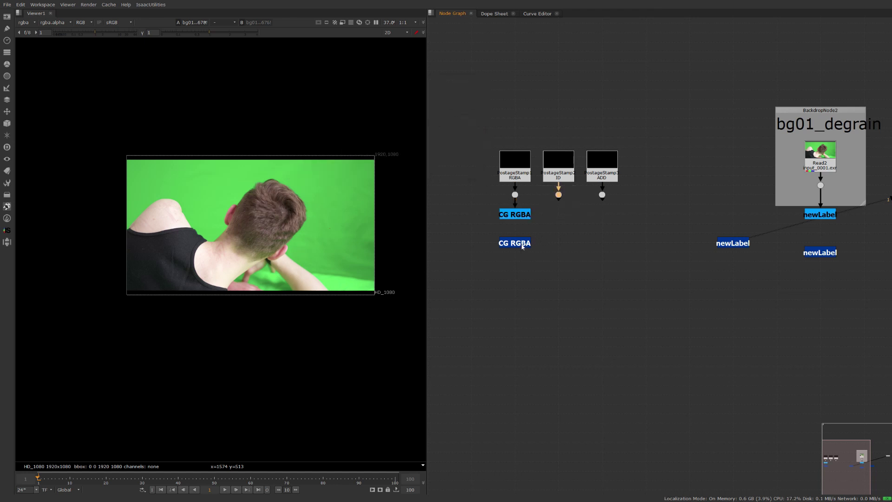
key(ctrl+alt+p)
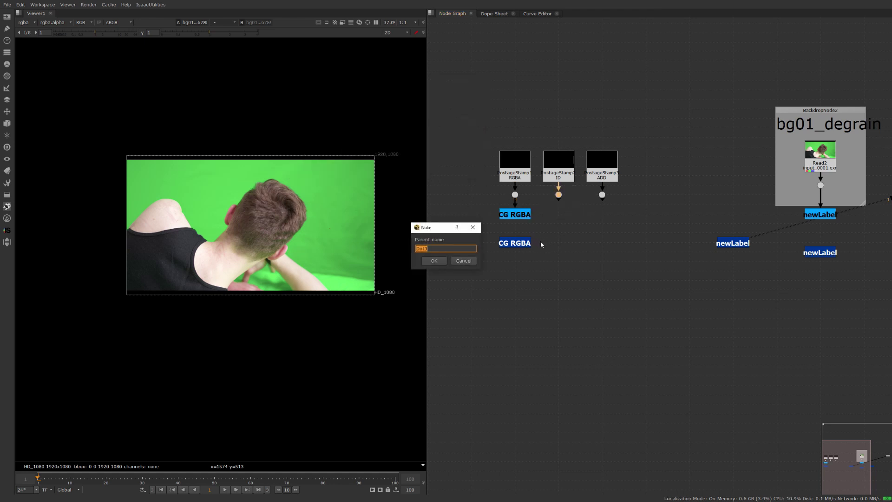
text(CG ID)
click(429, 259)
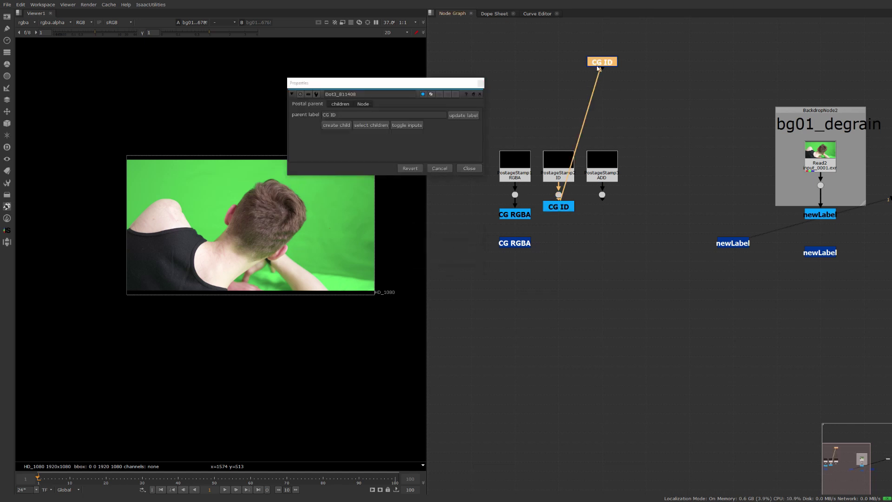
drag(597, 62, 554, 252)
drag(550, 204, 550, 213)
drag(560, 252, 560, 243)
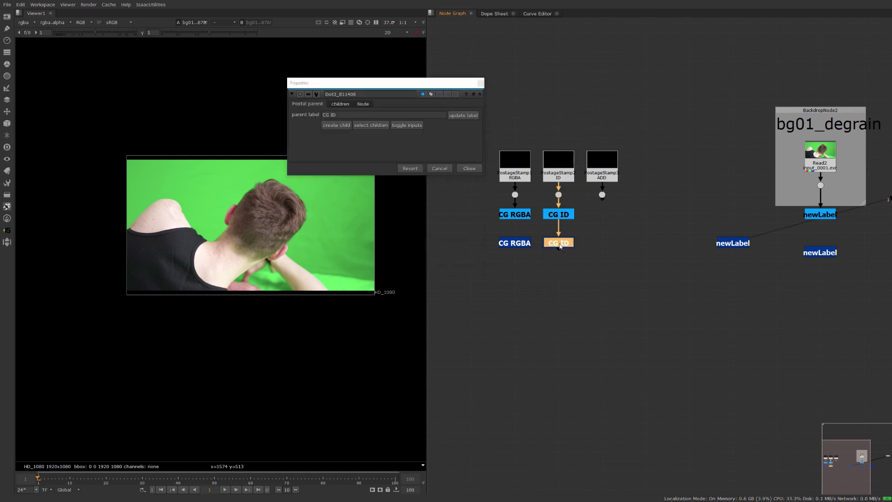
Create a Postal parent named CG ADD from the ADD dot, place its child below and close the properties.
drag(583, 189, 597, 194)
key(alt+p)
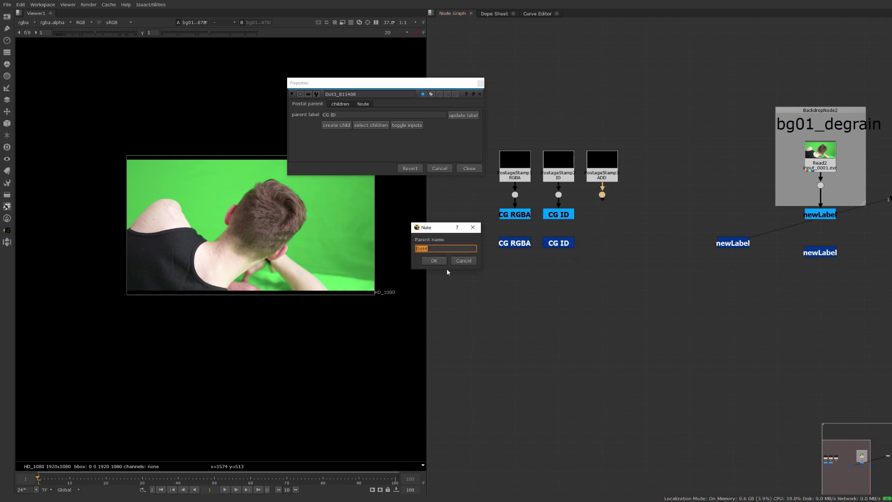
text(CG ADD)
click(429, 259)
drag(644, 69, 601, 222)
click(460, 211)
click(469, 169)
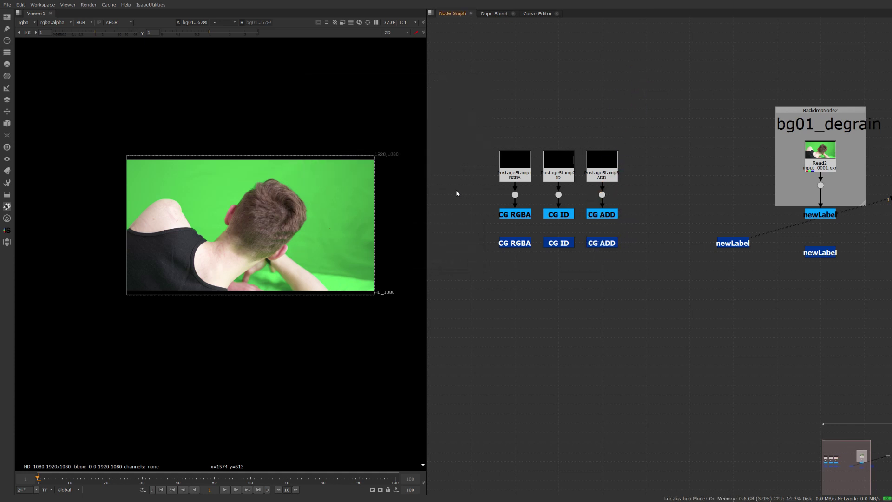
Add a Roto node in the empty area below the Postal nodes.
middle_drag(526, 266, 483, 211)
drag(448, 170, 586, 205)
scroll(587, 205, down, 5)
mouse_move(563, 224)
middle_down()
mouse_move(539, 187)
mouse_move(575, 225)
middle_up()
scroll(546, 168, up, 3)
click(551, 243)
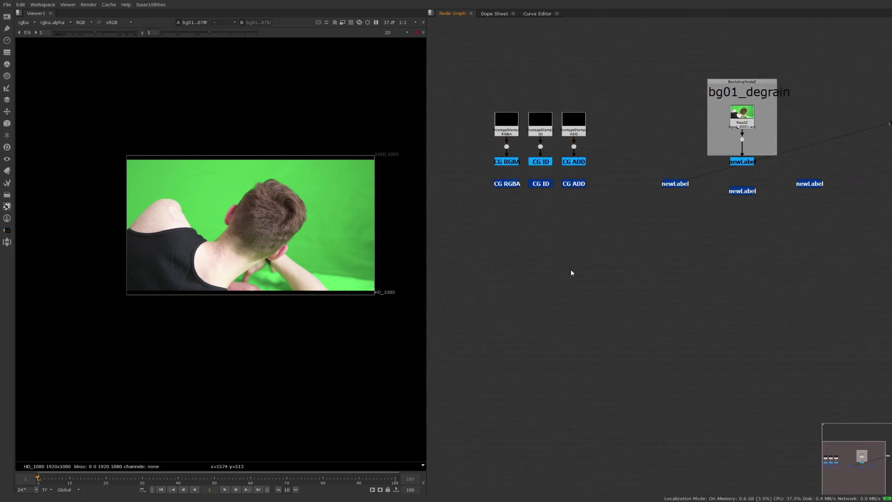
key(o)
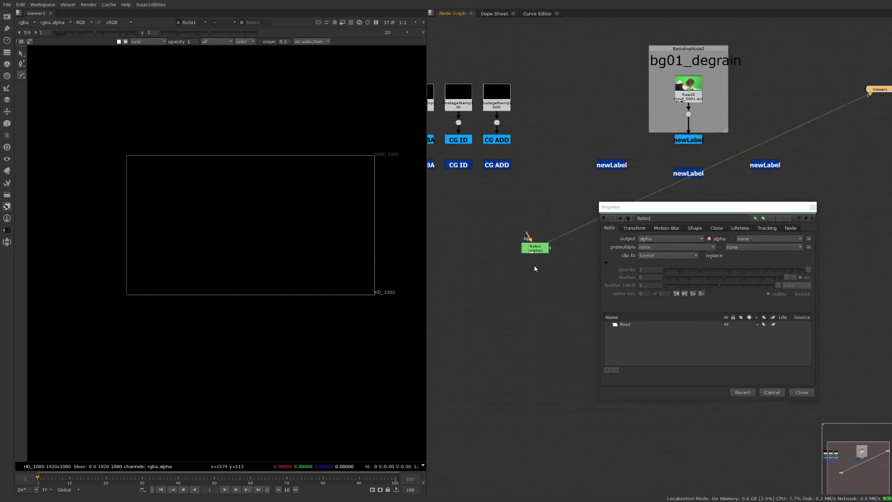
Draw a closed five-point Bezier shape about 1151 by 531 pixels mid-frame, check its alpha and close the Roto's properties.
click(236, 209)
click(302, 206)
click(304, 250)
click(230, 266)
click(182, 237)
key(Return)
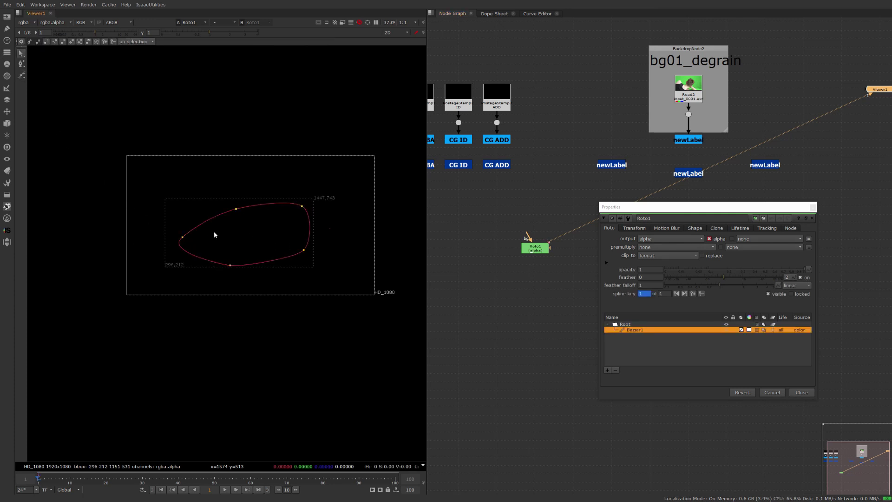
key(a)
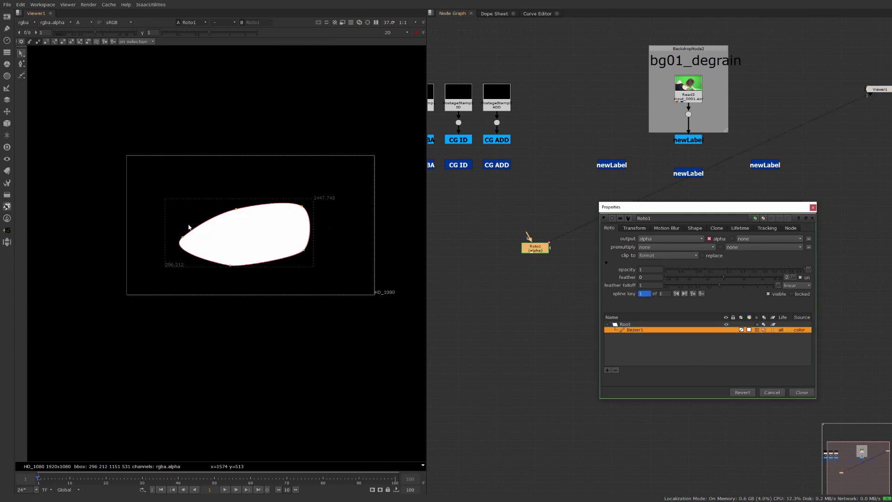
key(a)
click(802, 393)
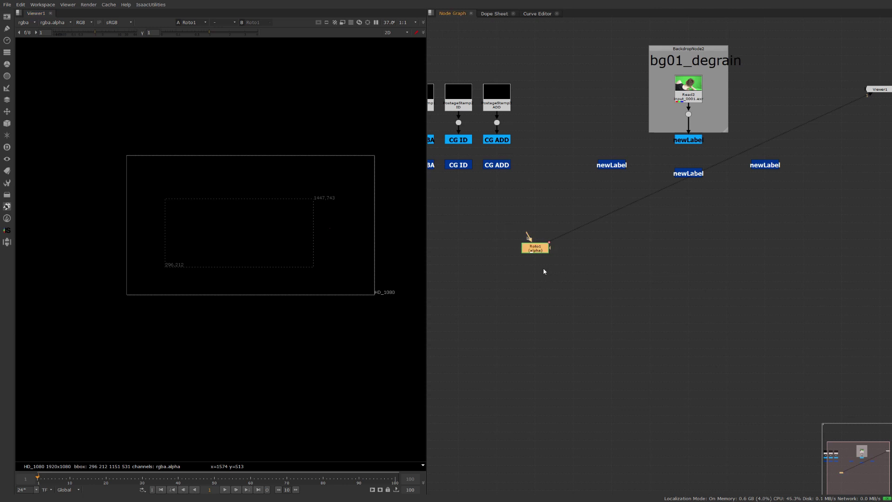
middle_drag(539, 251, 589, 204)
scroll(590, 204, down, 4)
scroll(536, 231, down, 2)
middle_drag(536, 231, 566, 280)
scroll(634, 289, up, 5)
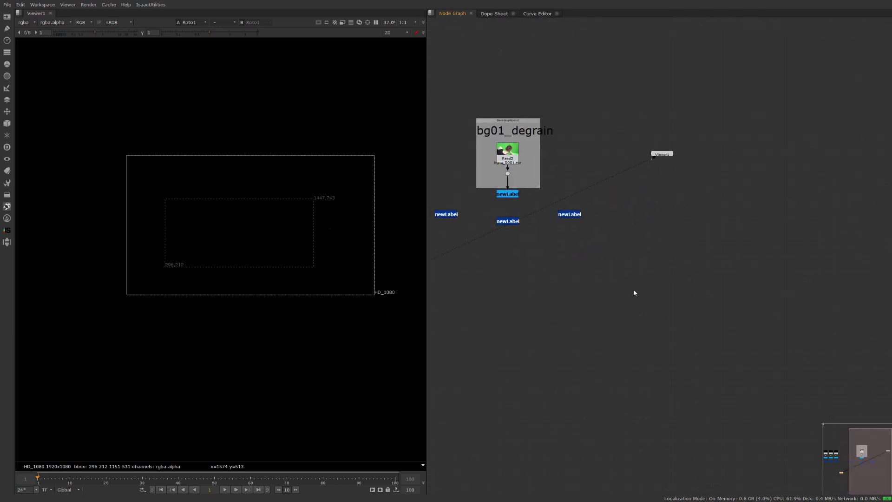
middle_drag(634, 289, 824, 276)
scroll(563, 269, up, 1)
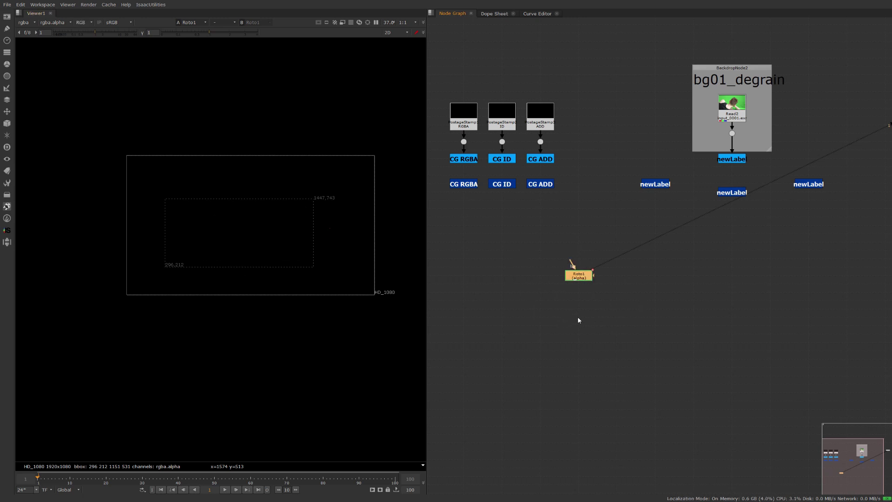
Create a Postal parent named myMask from the Roto node.
key(alt+p)
text(myMake)
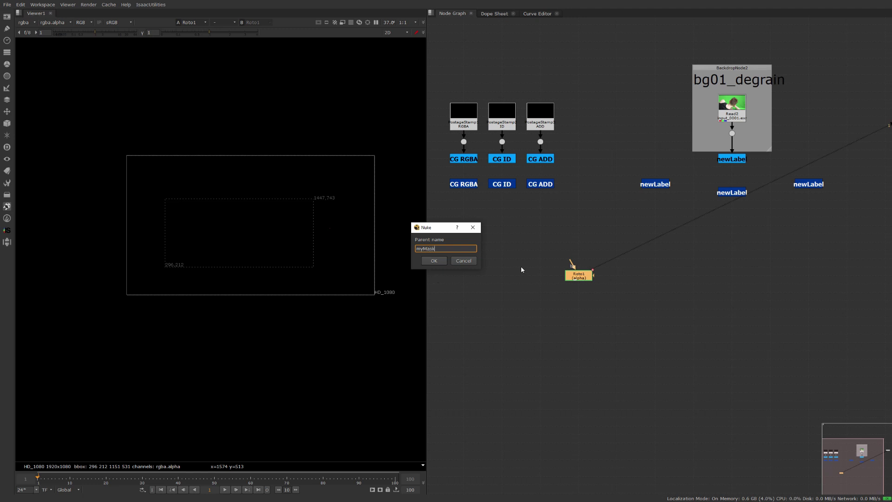
key(Return)
drag(614, 26, 580, 296)
click(548, 310)
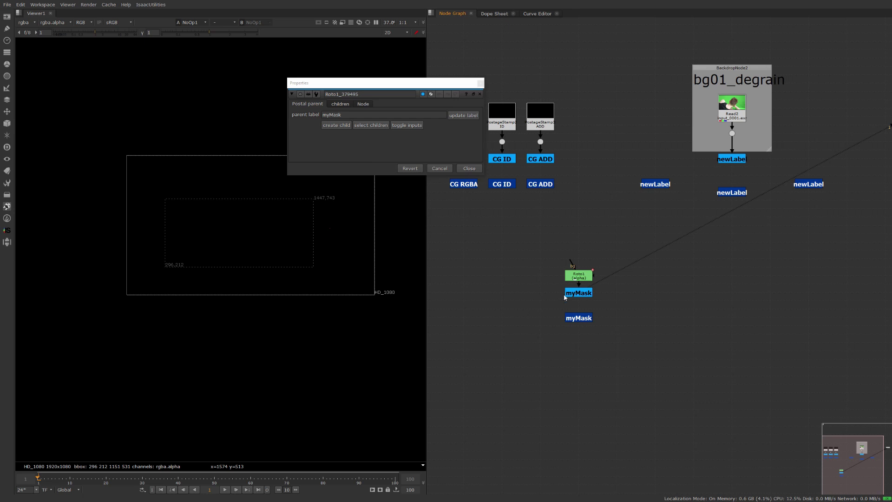
click(577, 295)
click(547, 307)
click(576, 319)
Move the myMask child around, check the Roto's properties, and place the child directly below its parent.
middle_drag(552, 344, 528, 305)
drag(552, 280, 625, 284)
scroll(547, 263, down, 5)
scroll(543, 265, up, 5)
double_click(563, 231)
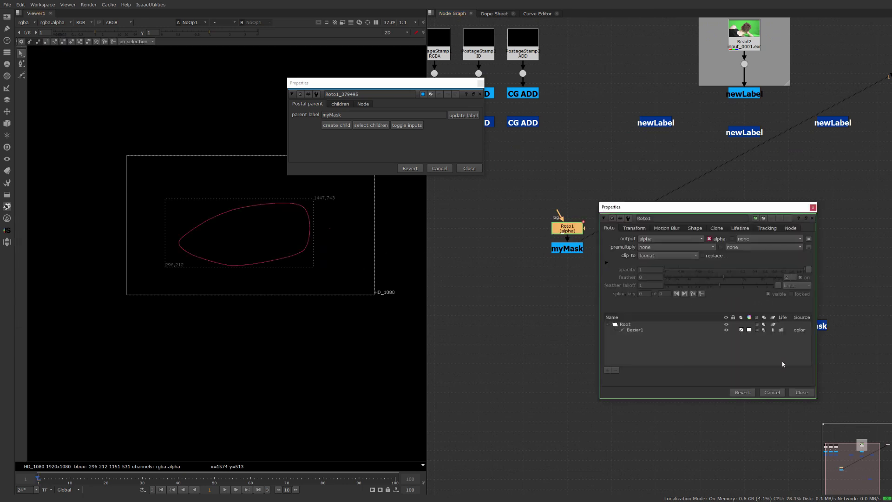
click(779, 390)
drag(805, 326, 560, 298)
scroll(542, 317, down, 2)
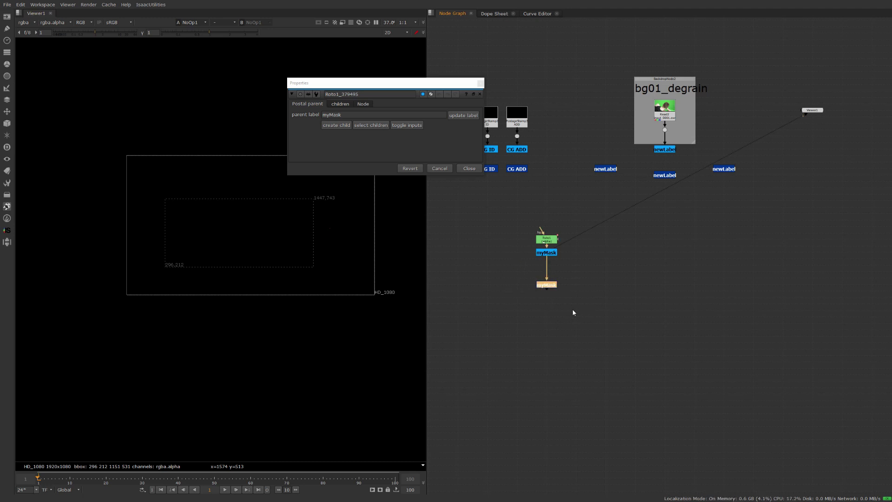
scroll(572, 309, up, 1)
Relabel the green-screen plate's Postal parent as bg01 and place its middle child lower, clear of the other two children.
click(641, 310)
drag(654, 161, 654, 292)
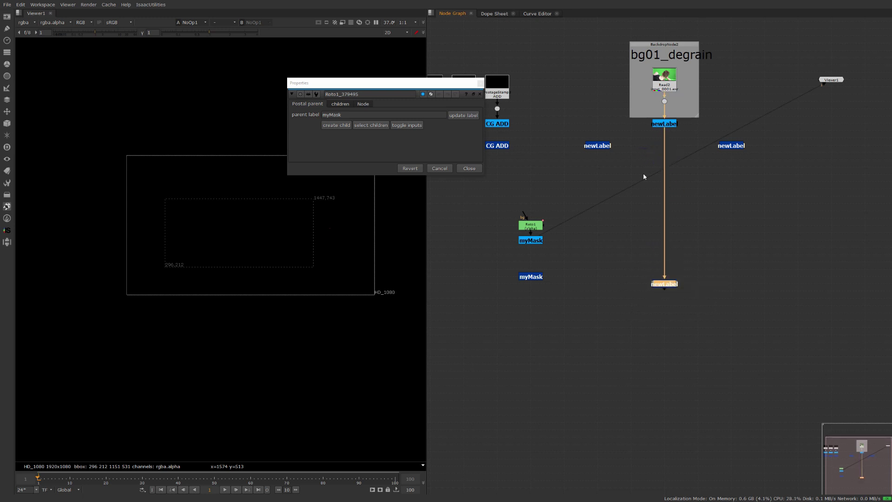
double_click(665, 123)
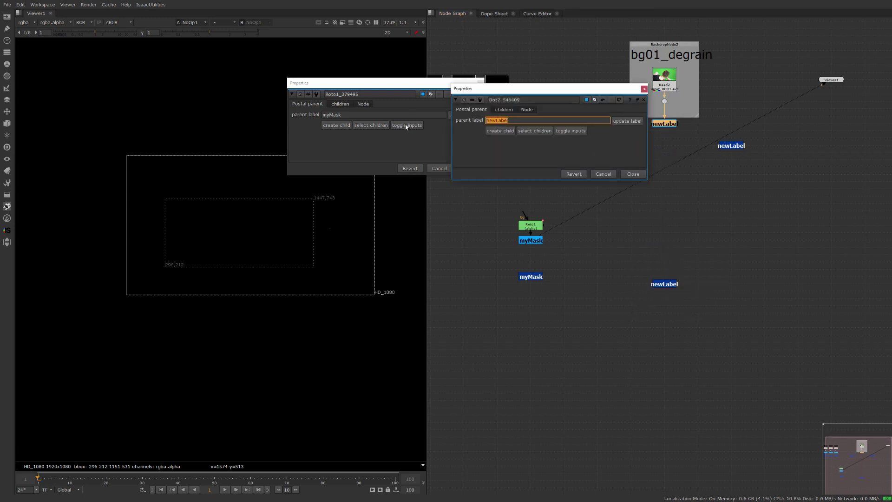
text(bg01)
key(Return)
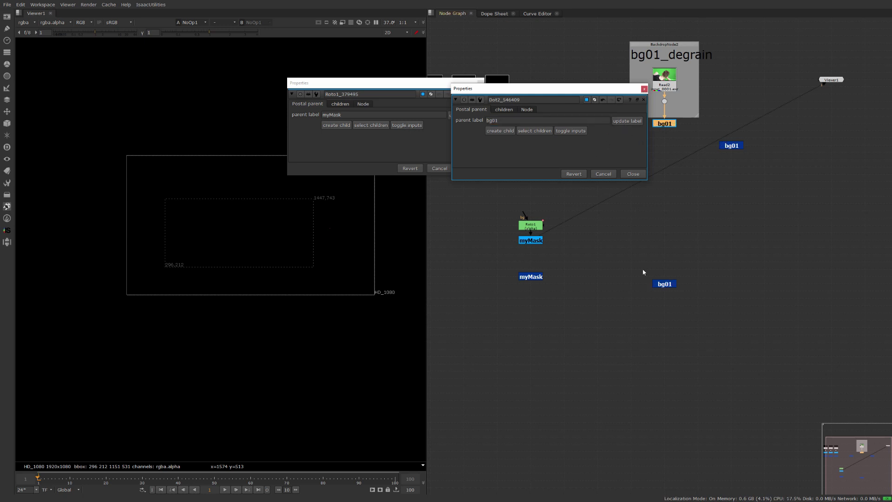
click(633, 174)
drag(662, 281, 662, 245)
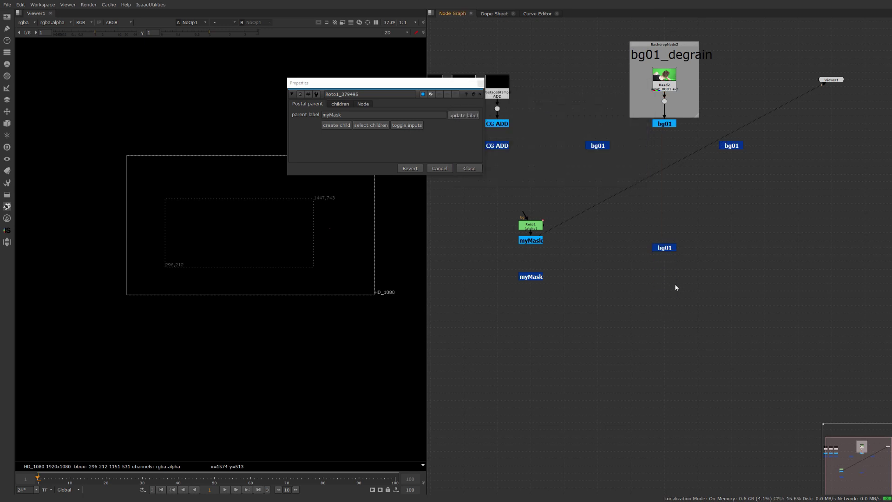
Add a Grade node below the lower bg01 child and connect its mask input to the myMask child.
key(g)
drag(669, 287, 658, 288)
middle_drag(658, 288, 701, 259)
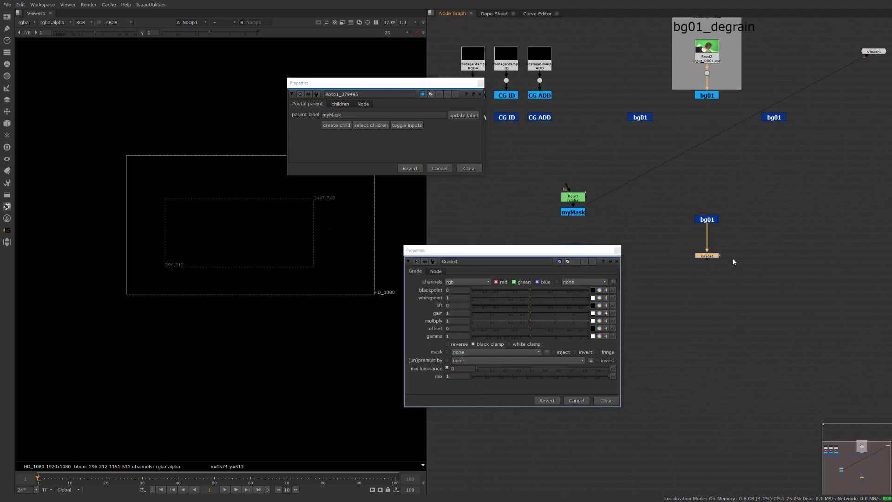
drag(721, 255, 658, 256)
middle_drag(641, 256, 716, 244)
drag(735, 242, 650, 238)
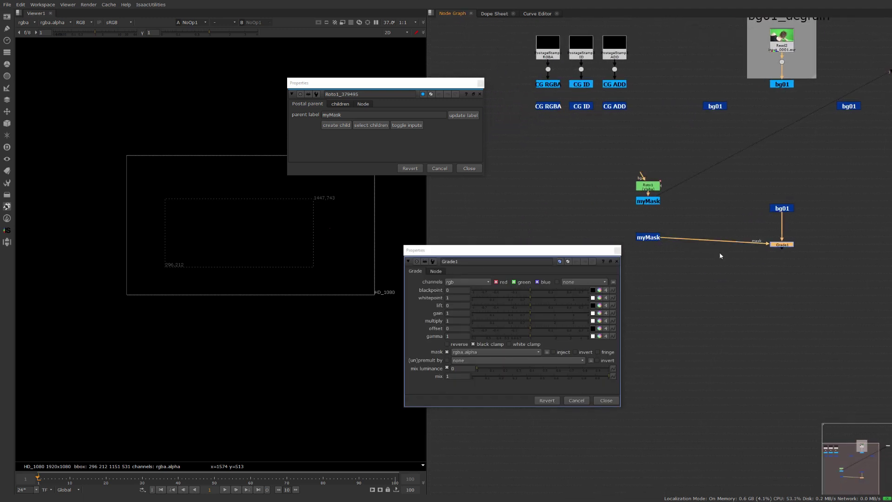
View the Grade's result, raise its multiply value and close its properties.
key(1)
drag(532, 321, 562, 320)
click(606, 400)
Add a Dot below the Grade and extend its pipe far down the node graph.
middle_drag(772, 325, 677, 265)
key(period)
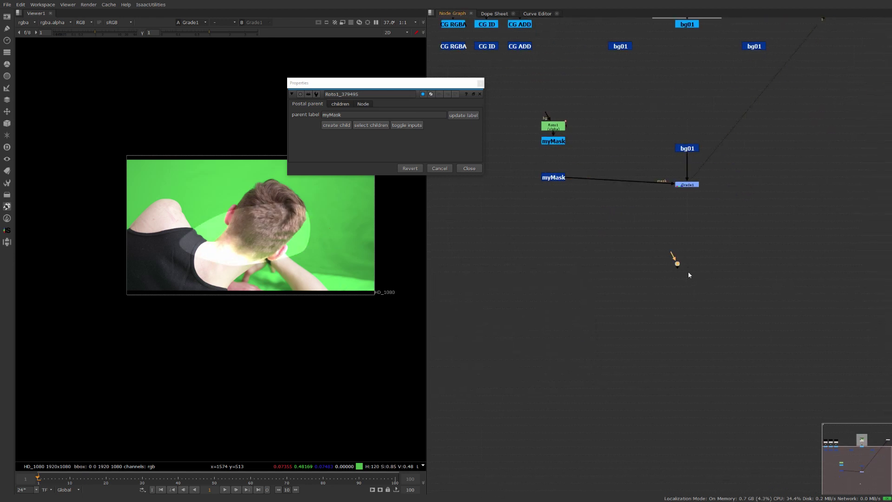
drag(672, 254, 689, 346)
middle_drag(691, 336, 681, 167)
drag(677, 189, 691, 351)
middle_drag(688, 330, 668, 165)
drag(670, 182, 663, 248)
middle_drag(605, 237, 626, 247)
scroll(626, 247, down, 5)
middle_drag(619, 178, 679, 248)
scroll(658, 178, up, 5)
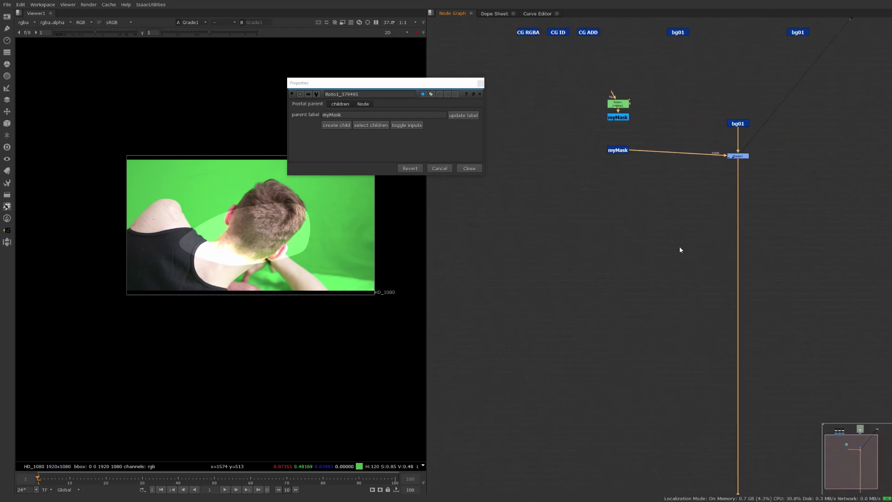
Align the myMask child level with the Grade node.
drag(610, 152, 611, 158)
click(595, 175)
middle_drag(602, 124, 601, 154)
scroll(601, 153, up, 4)
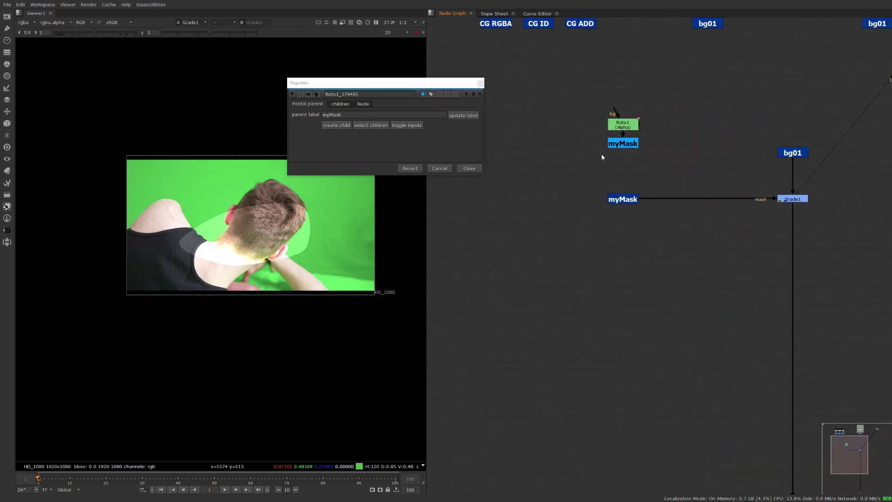
Create another child from the myMask parent's properties, cut it from the graph and close the properties.
double_click(615, 144)
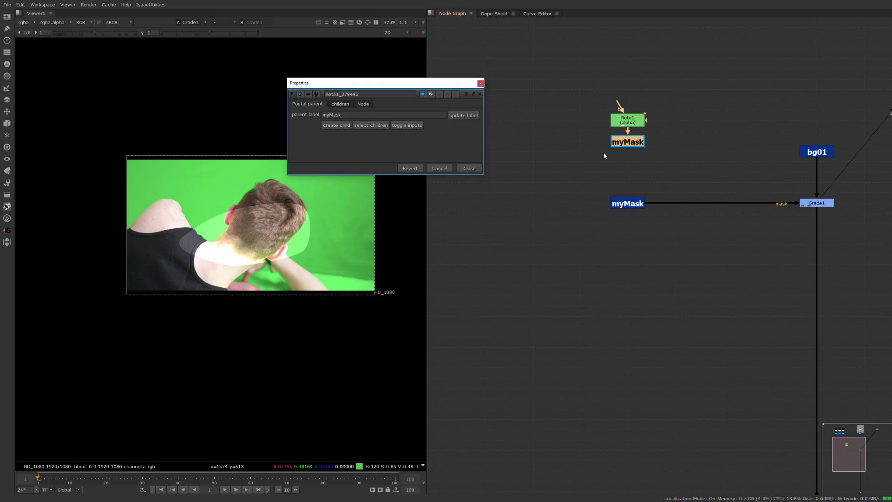
click(333, 125)
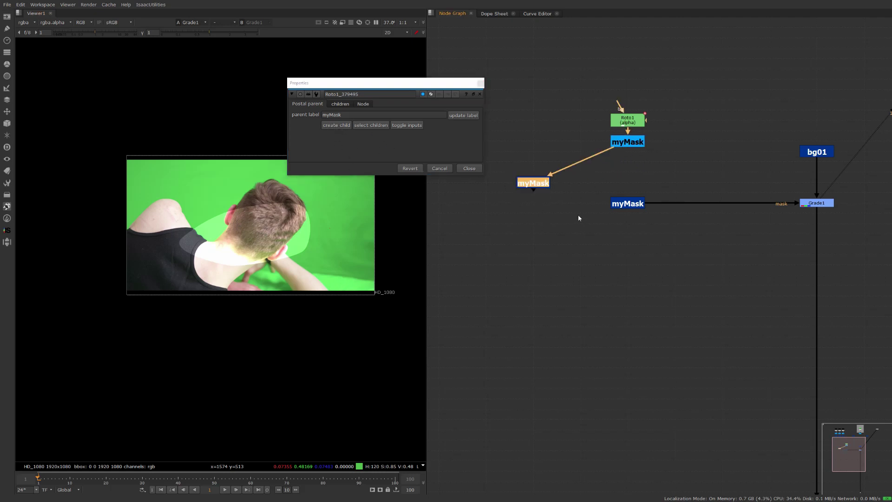
key(Delete)
click(469, 168)
Paste the myMask child beside the Dot at the far end of the pipe and connect it to its parent.
middle_drag(593, 229, 544, 141)
scroll(571, 162, down, 4)
middle_drag(611, 208, 590, 97)
scroll(615, 277, up, 4)
middle_drag(584, 312, 583, 243)
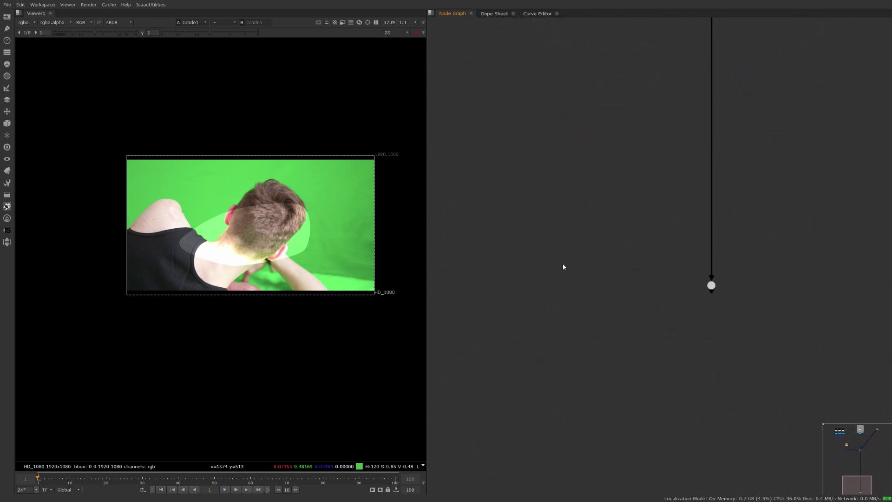
middle_drag(550, 271, 575, 241)
key(ctrl+v)
drag(528, 193, 640, 279)
key(Return)
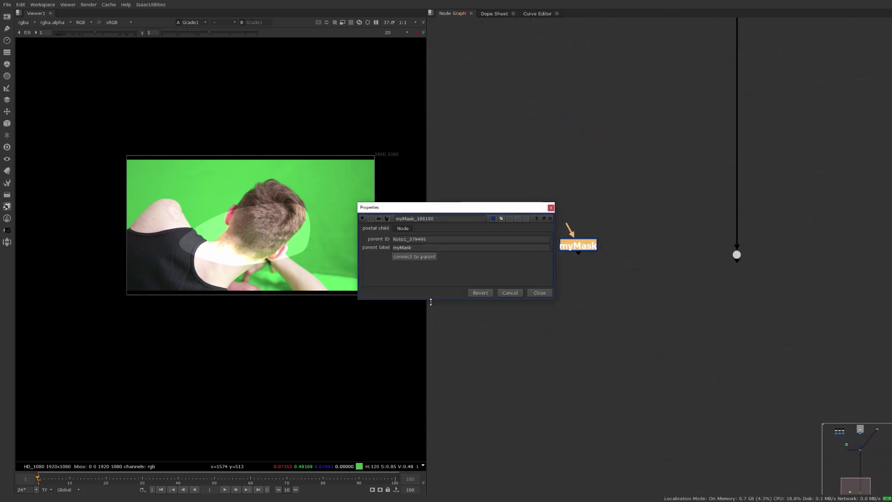
click(415, 256)
drag(462, 207, 406, 207)
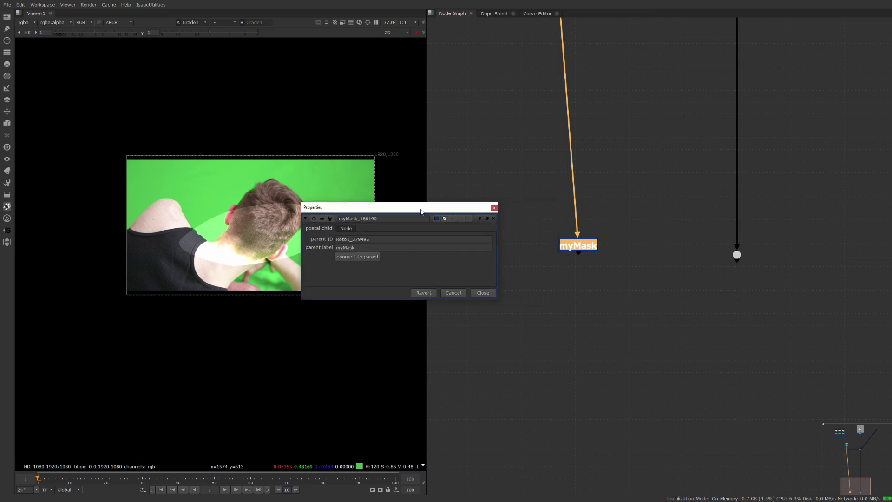
Add a second Grade below the Dot and connect its mask input to the pasted myMask child.
click(604, 232)
key(g)
mouse_move(657, 233)
mouse_down()
mouse_move(740, 277)
mouse_move(743, 290)
mouse_up()
click(725, 275)
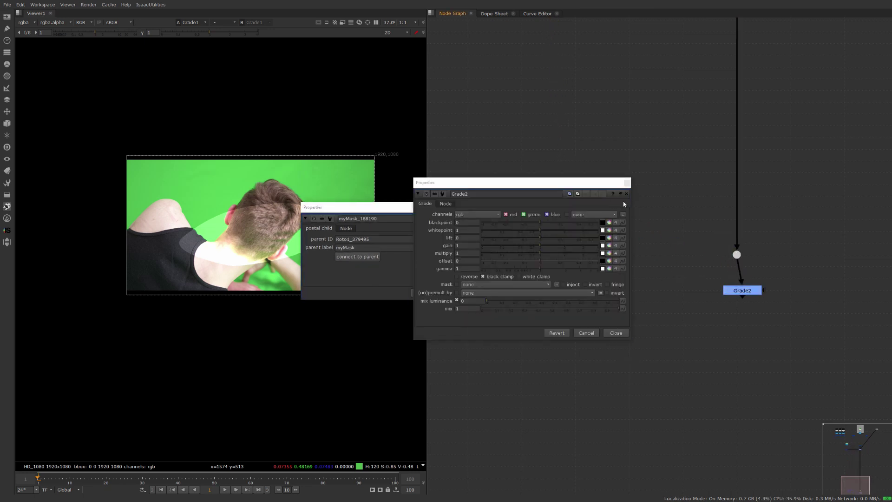
drag(604, 183, 669, 359)
drag(764, 291, 565, 252)
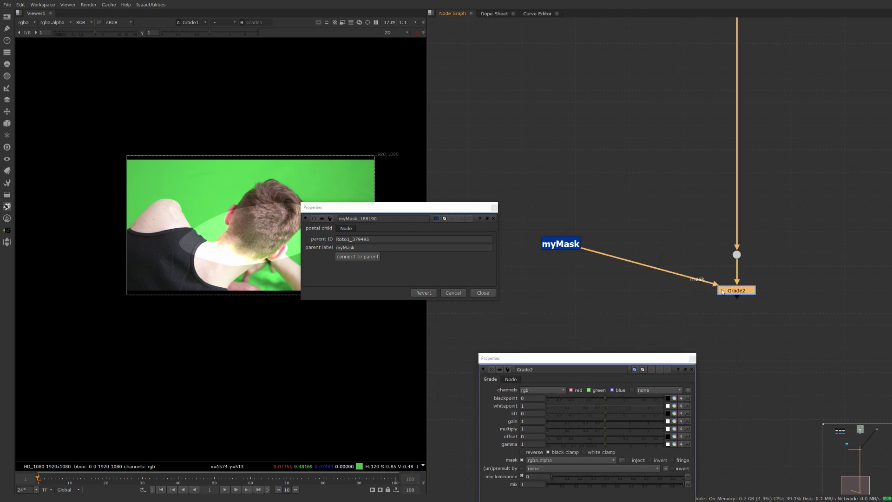
View the second Grade, set its multiply to 3.85 and close its properties.
key(1)
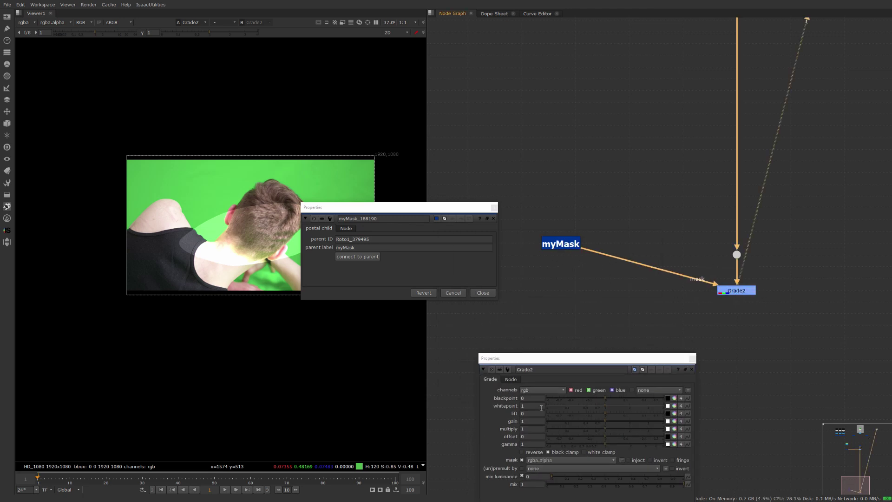
drag(610, 428, 659, 429)
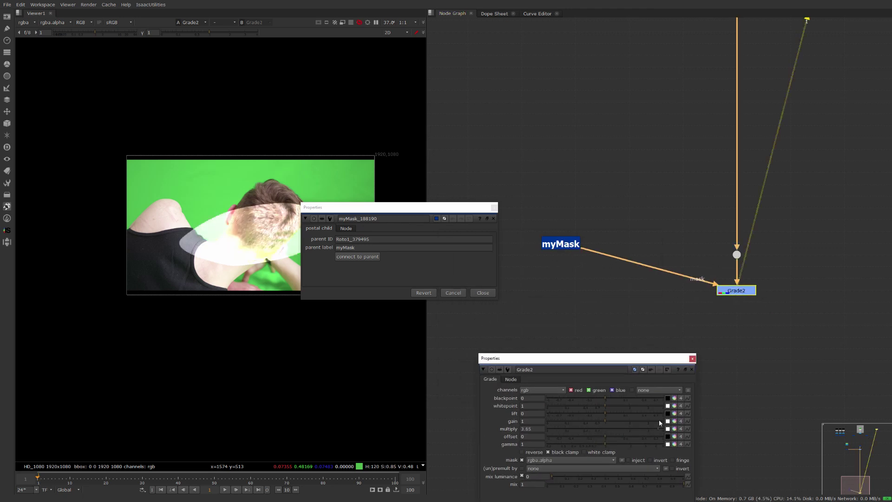
click(692, 358)
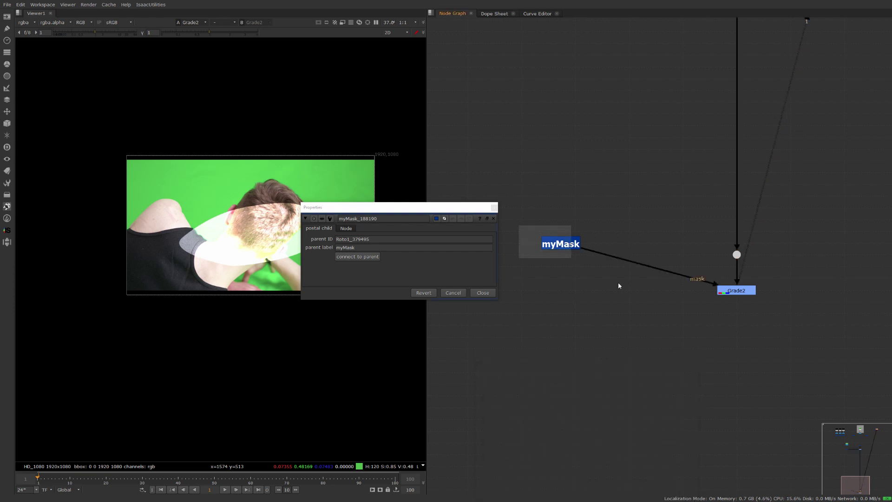
Examine the parent label and parent ID in the pasted myMask child's properties.
drag(371, 240, 319, 254)
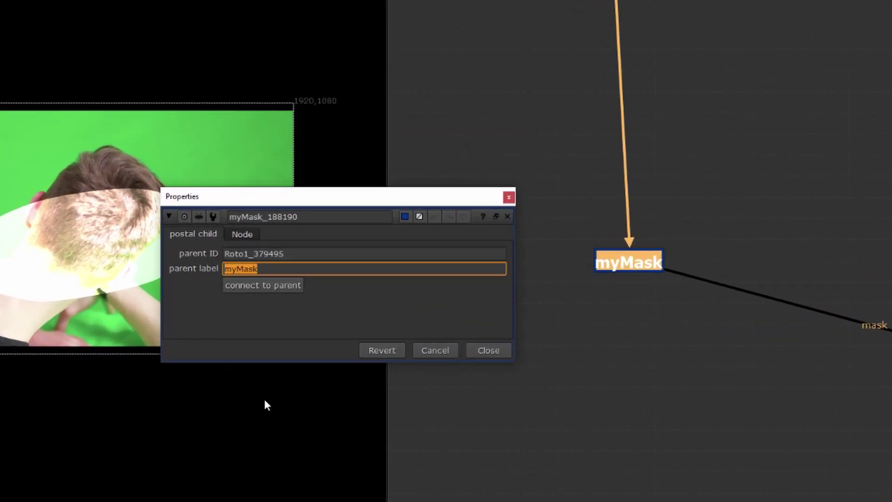
click(215, 327)
double_click(268, 255)
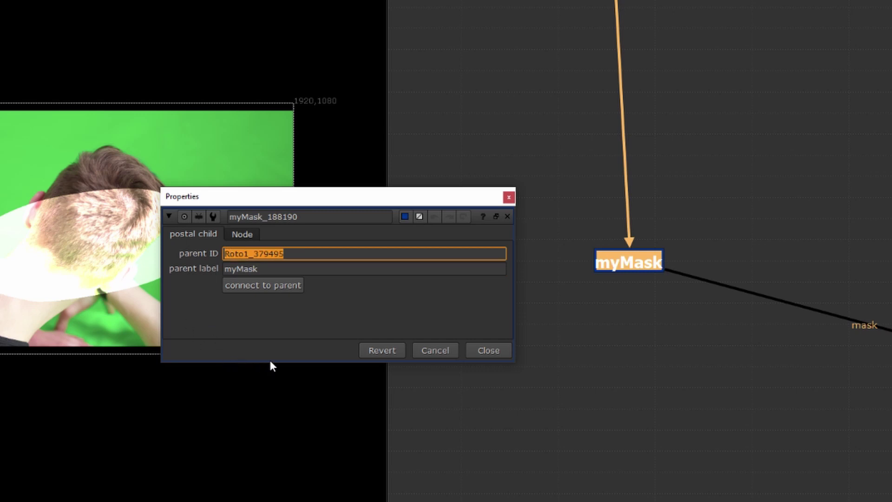
drag(279, 254, 169, 257)
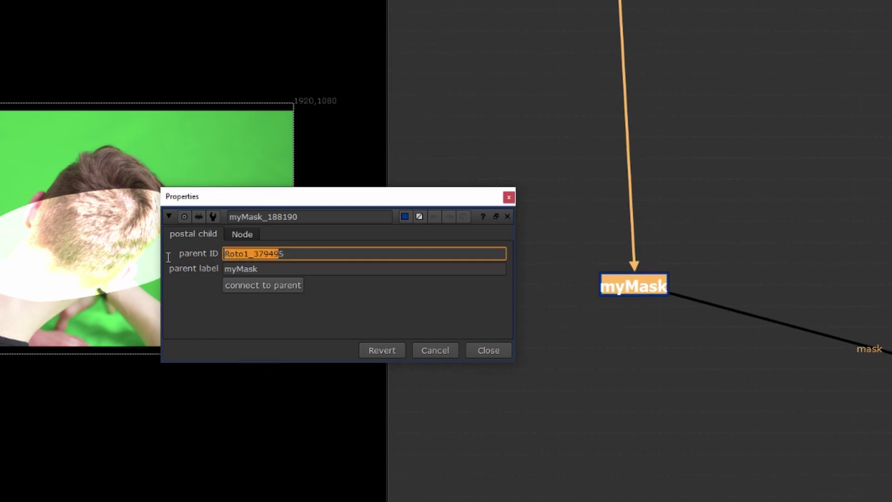
drag(297, 253, 112, 253)
Open the myMask parent's properties and compare its node name with the child's parent ID.
middle_drag(662, 357, 727, 487)
scroll(693, 333, down, 6)
middle_drag(651, 314, 718, 470)
scroll(762, 192, up, 1)
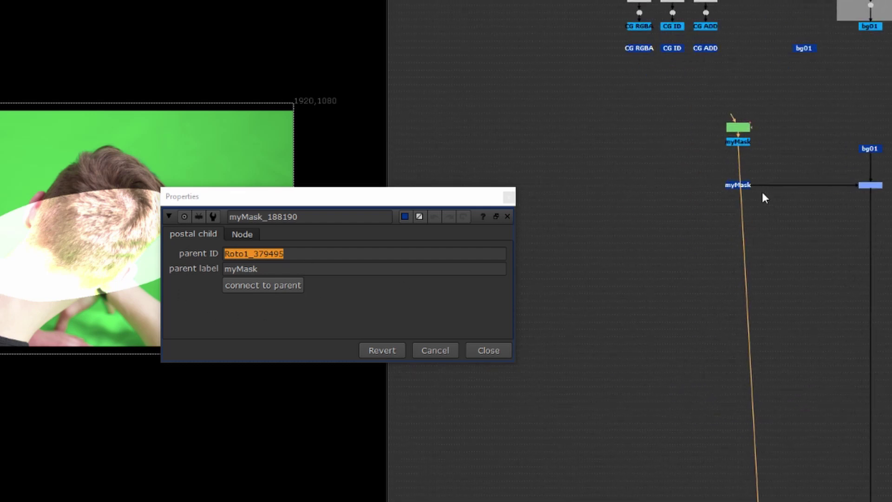
scroll(650, 207, up, 8)
click(676, 191)
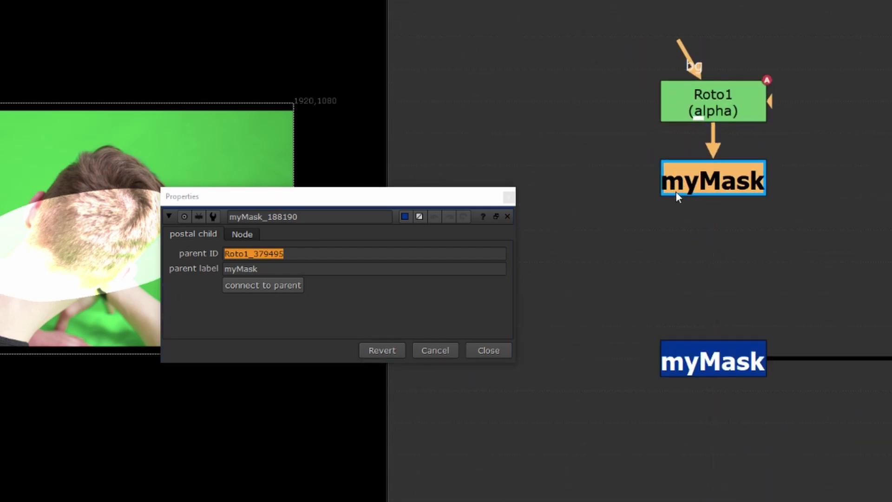
double_click(689, 186)
drag(357, 110, 315, 13)
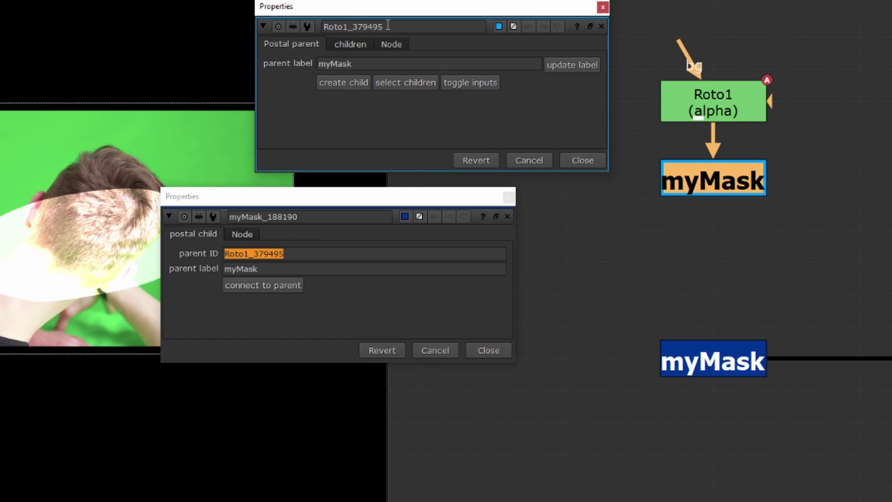
click(392, 27)
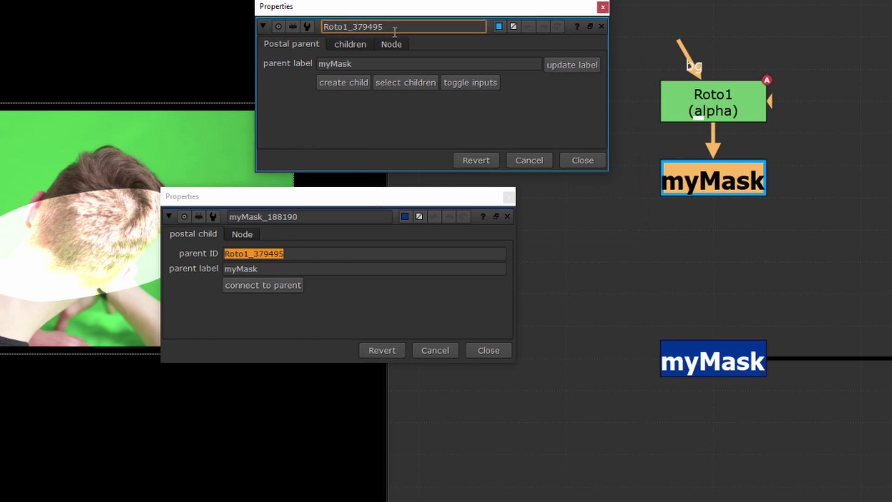
drag(363, 27, 426, 27)
click(312, 254)
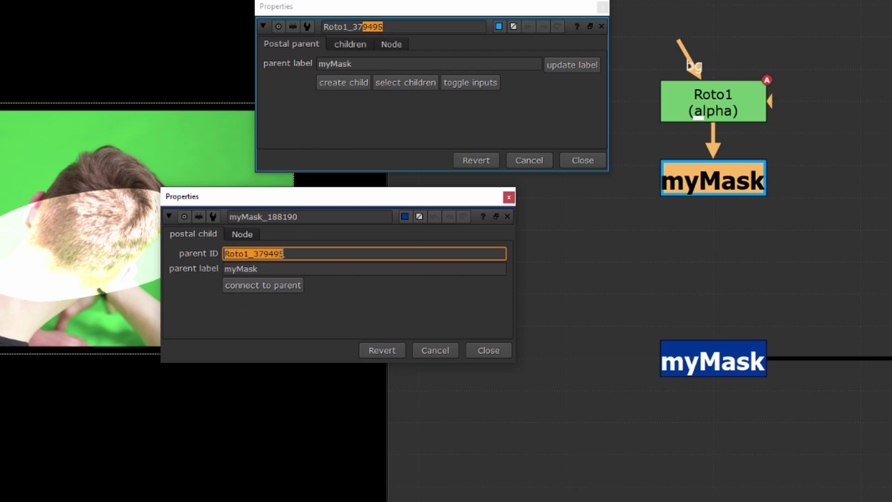
Trace the pipe from the myMask parent to its distant child and recheck the child's parent ID and label.
key(Return)
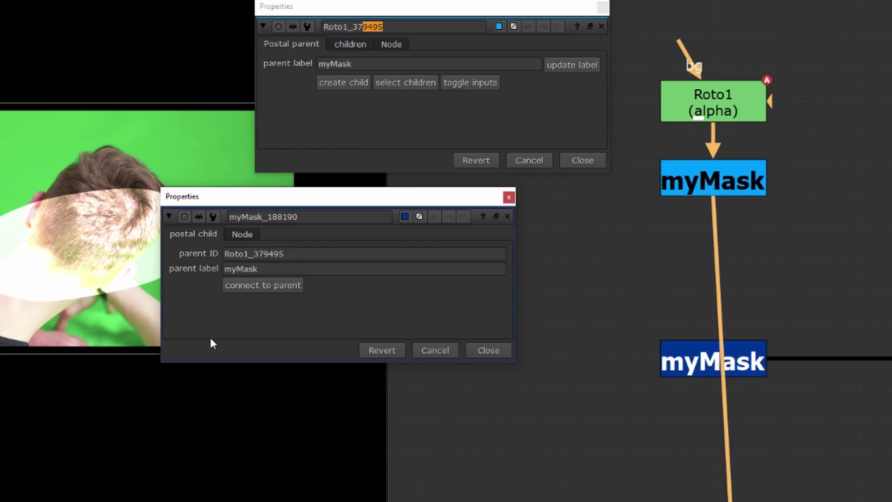
key(Tab)
scroll(598, 434, down, 5)
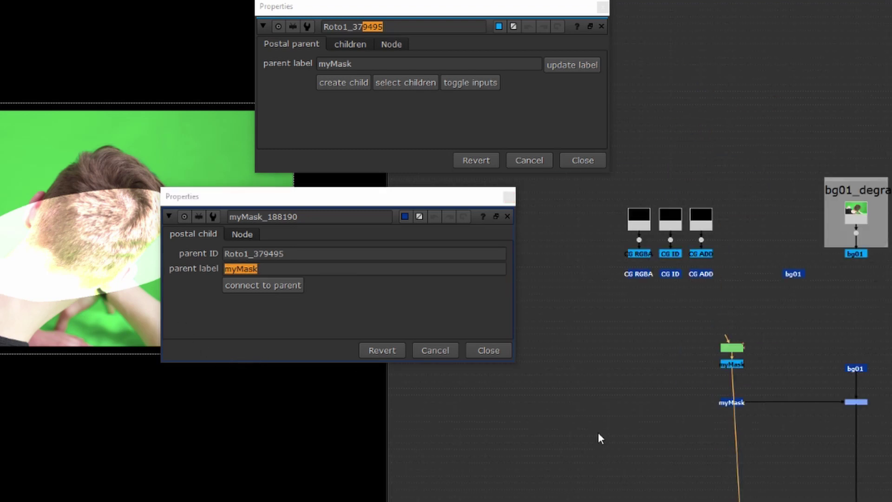
scroll(635, 485, up, 5)
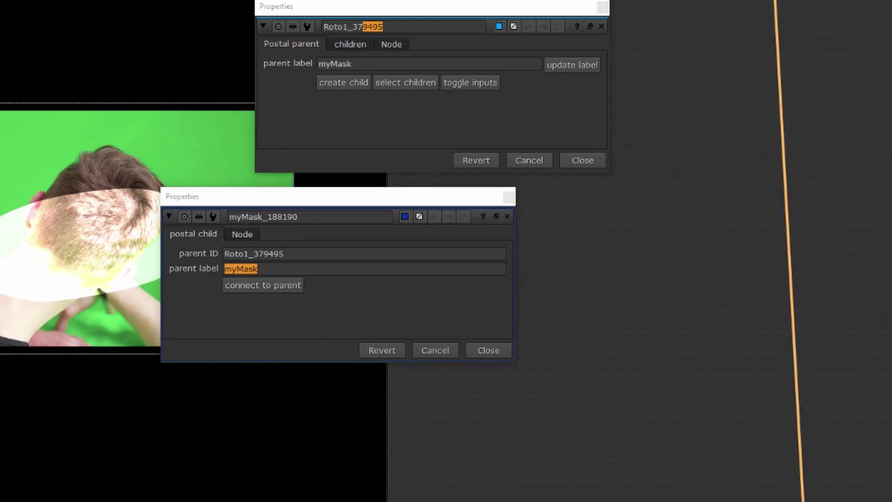
click(298, 254)
key(Tab)
click(221, 330)
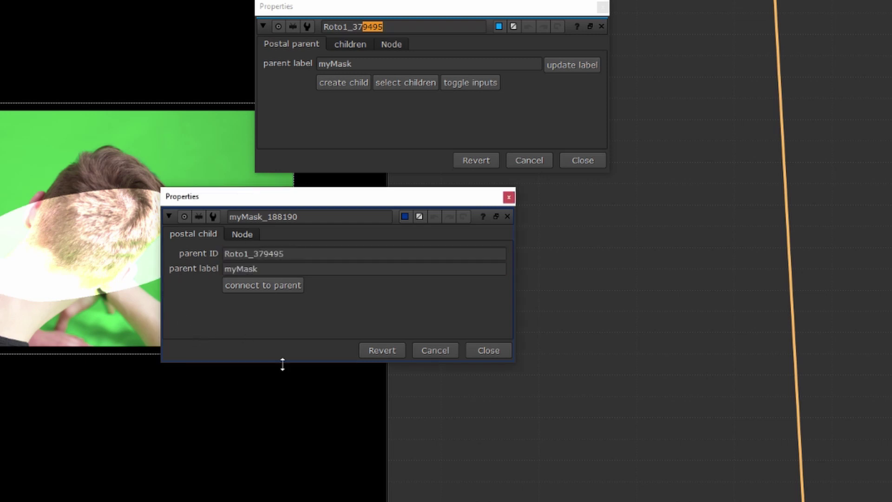